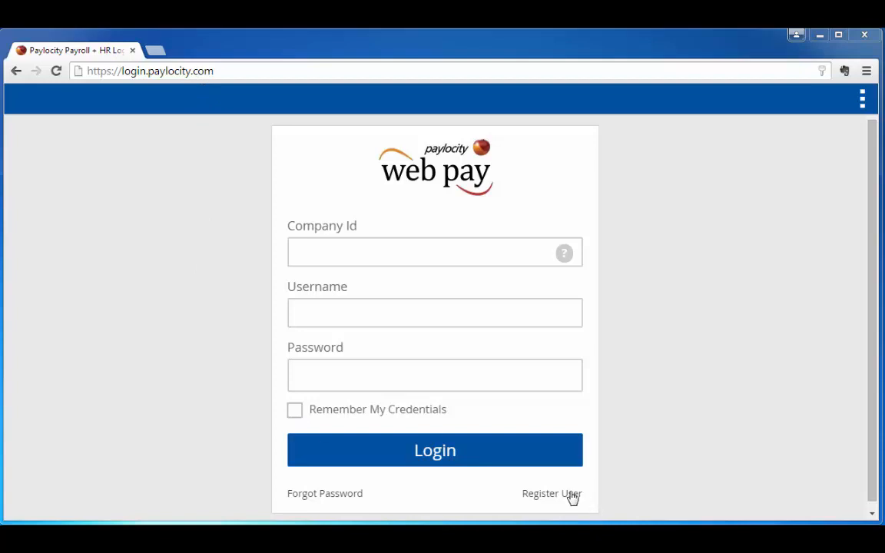
Start new user registration and submit the text displayed in the verification image
{"action": "left_click", "coordinate": [567, 499]}
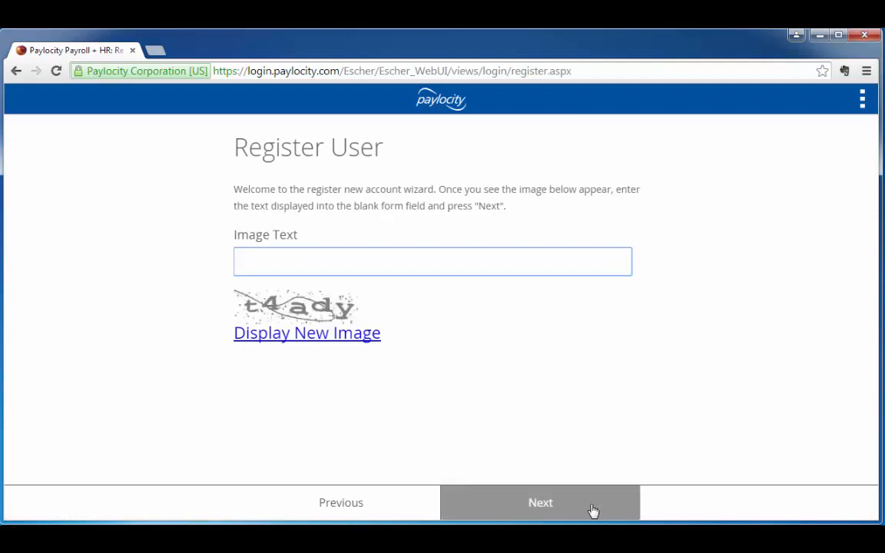
{"action": "type", "text": "T"}
{"action": "key", "text": "BackSpace"}
{"action": "type", "text": "T4ADY"}
{"action": "left_click", "coordinate": [549, 511]}
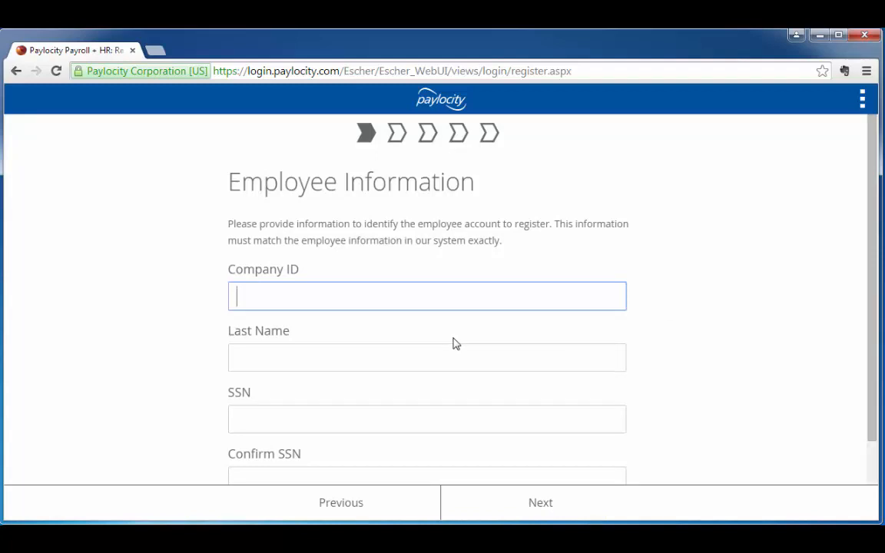
Enter the company ID and the employee's last name in the employee information form
{"action": "type", "text": "n9211"}
{"action": "left_click", "coordinate": [285, 362]}
{"action": "type", "text": "test"}
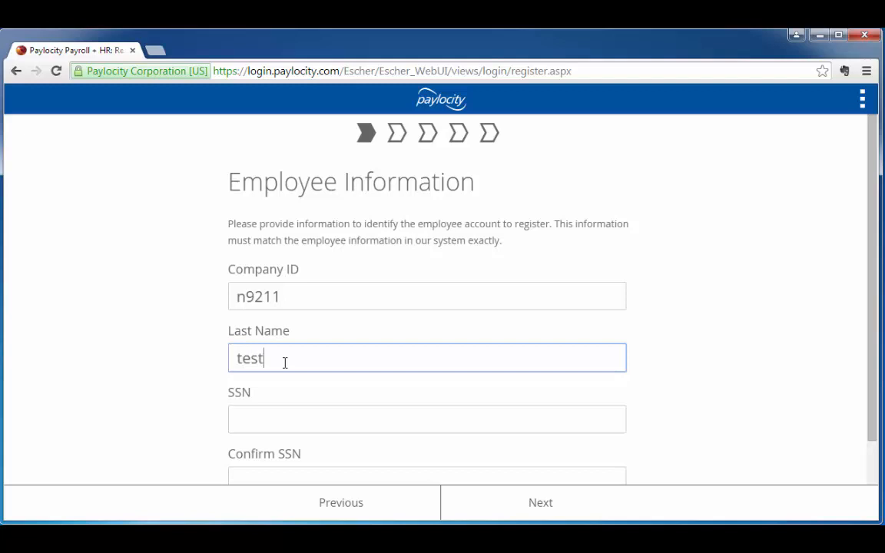
Enter the employee's Social Security number and repeat it in the confirmation field
{"action": "left_click", "coordinate": [269, 421]}
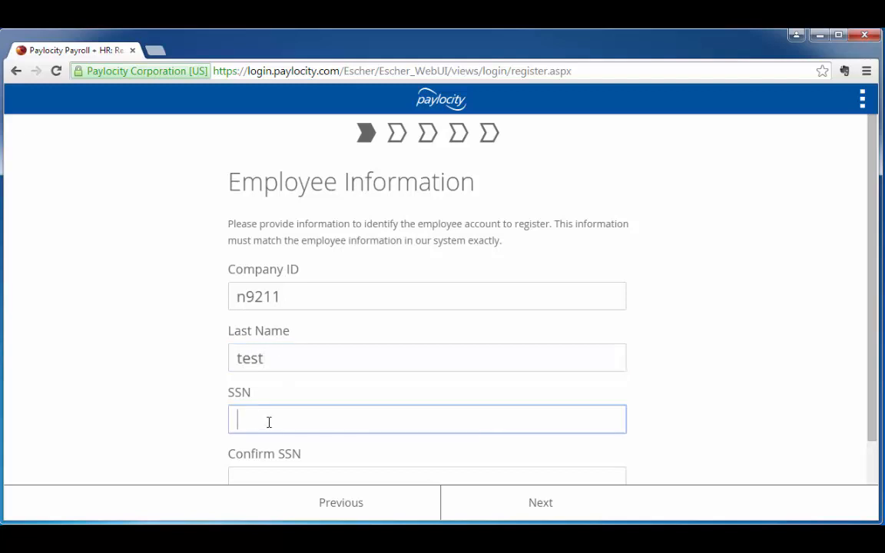
{"action": "type", "text": "•••••••••"}
{"action": "left_click", "coordinate": [285, 471]}
{"action": "scroll", "coordinate": [323, 444], "scroll_direction": "down", "scroll_amount": 1}
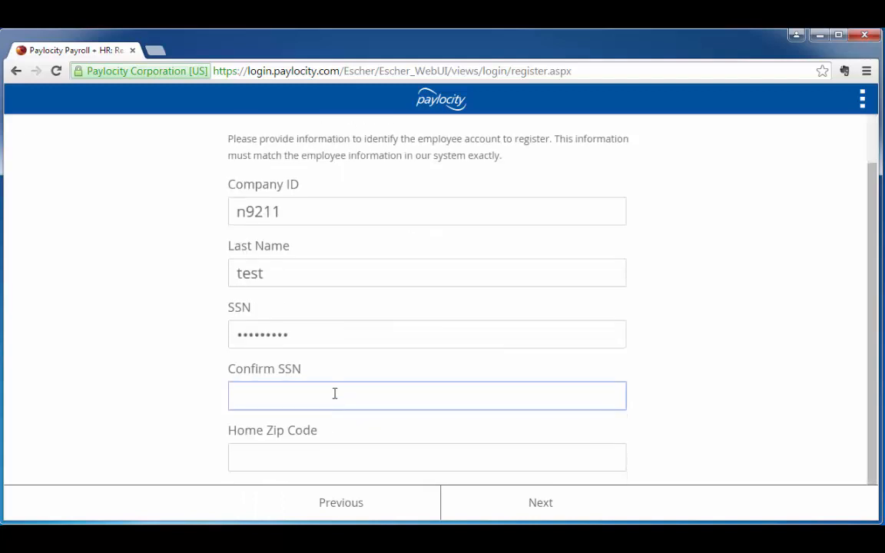
{"action": "type", "text": "••••••"}
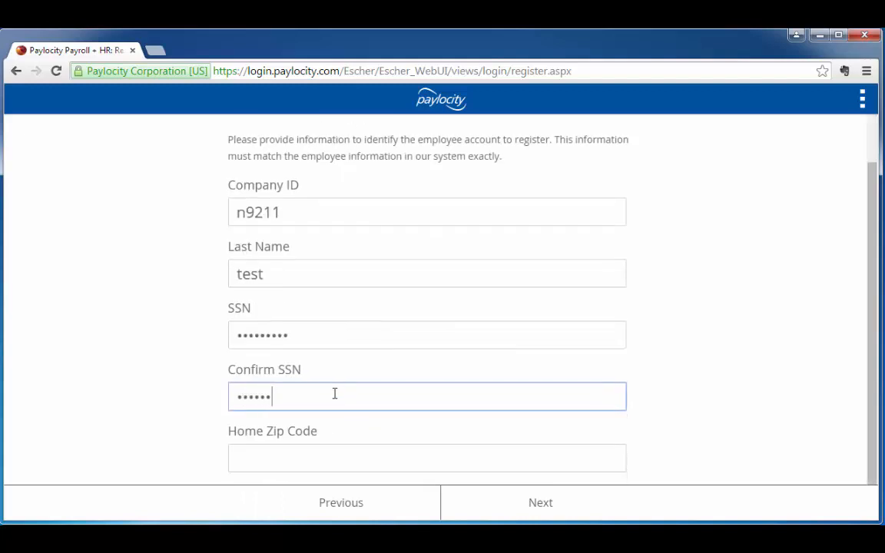
{"action": "type", "text": "•••"}
Enter the employee's home zip code and submit the employee information
{"action": "left_click", "coordinate": [329, 461]}
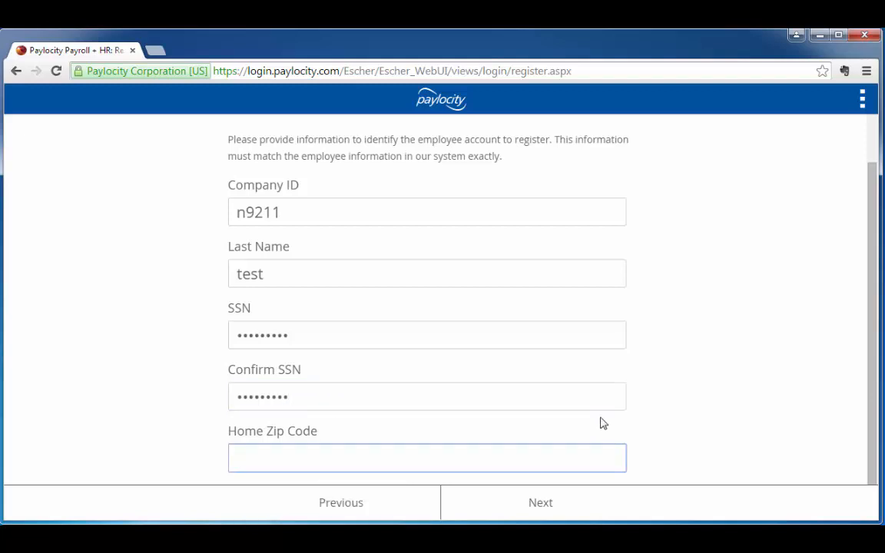
{"action": "type", "text": "55406"}
{"action": "left_click", "coordinate": [548, 507]}
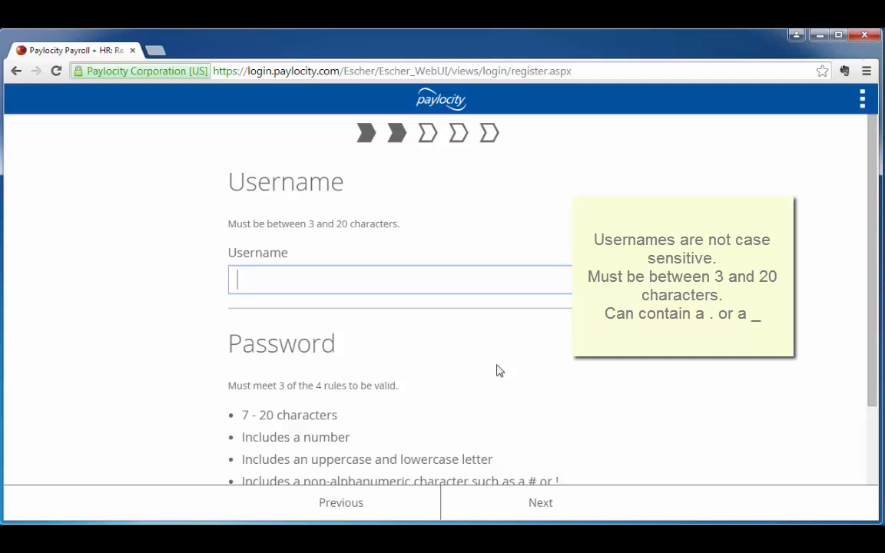
Enter the new account's username and a password that meets the listed rules
{"action": "type", "text": "otest"}
{"action": "scroll", "coordinate": [507, 358], "scroll_direction": "down", "scroll_amount": 1}
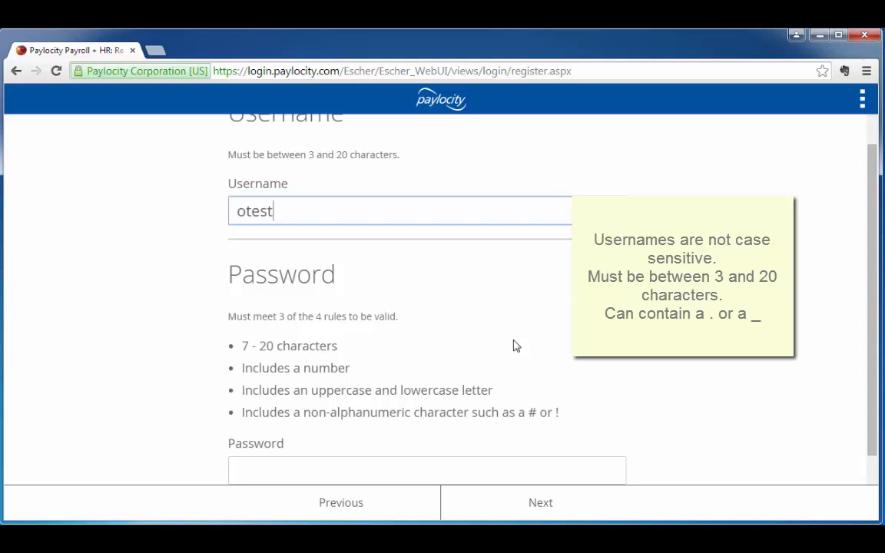
{"action": "scroll", "coordinate": [374, 272], "scroll_direction": "down", "scroll_amount": 1}
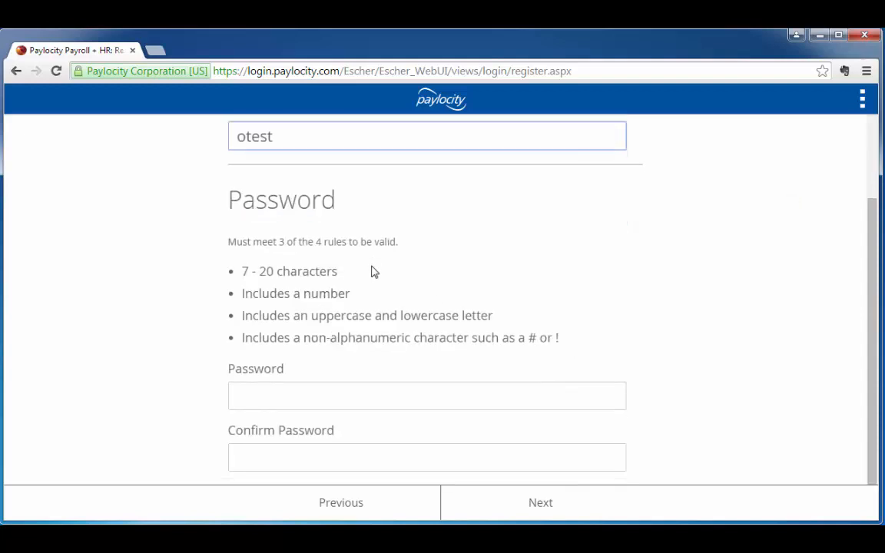
{"action": "left_click", "coordinate": [307, 391]}
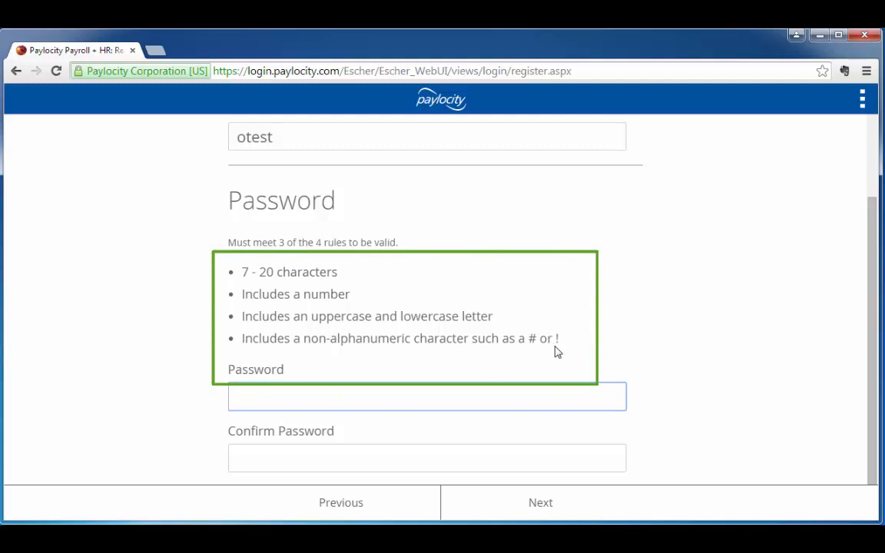
{"action": "type", "text": "•••••••••"}
{"action": "key", "text": "Tab"}
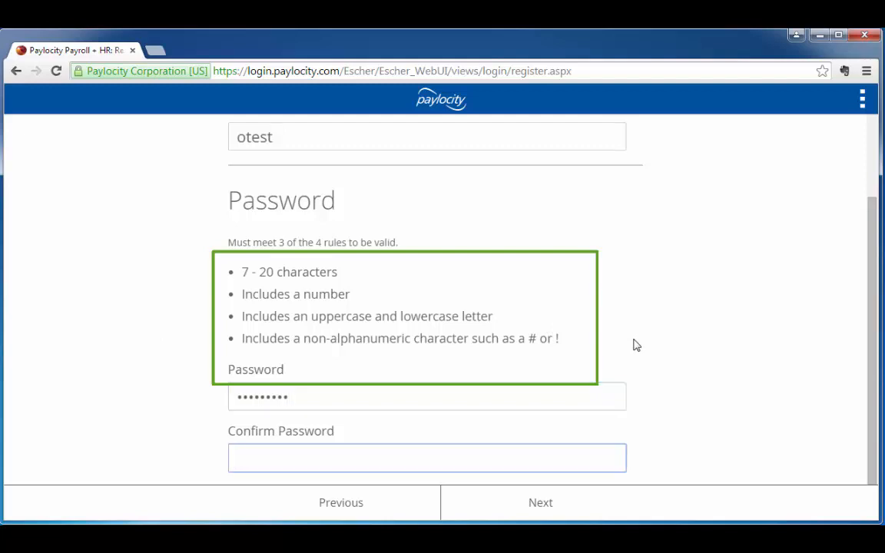
Repeat the account password in the confirmation field and continue to the challenge questions
{"action": "type", "text": "••"}
{"action": "key", "text": "BackSpace"}
{"action": "key", "text": "BackSpace"}
{"action": "type", "text": "•••••••••"}
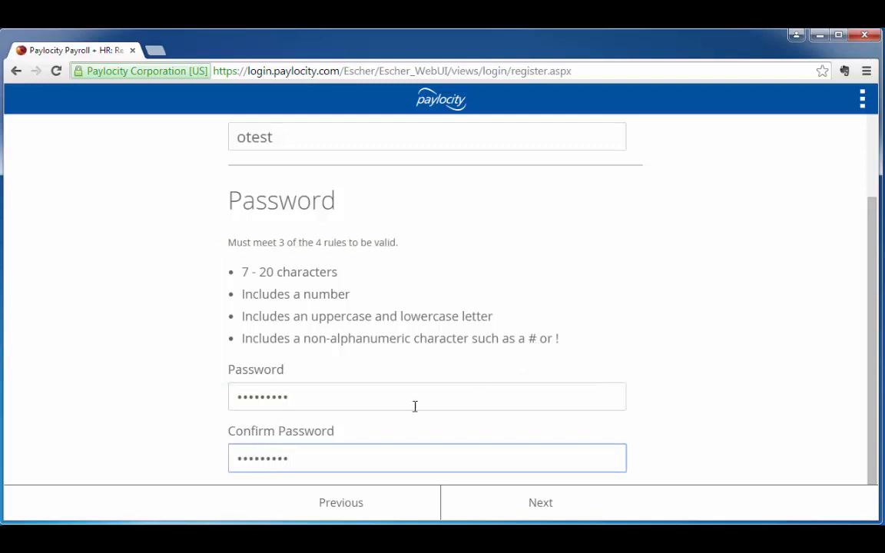
{"action": "left_click", "coordinate": [513, 507]}
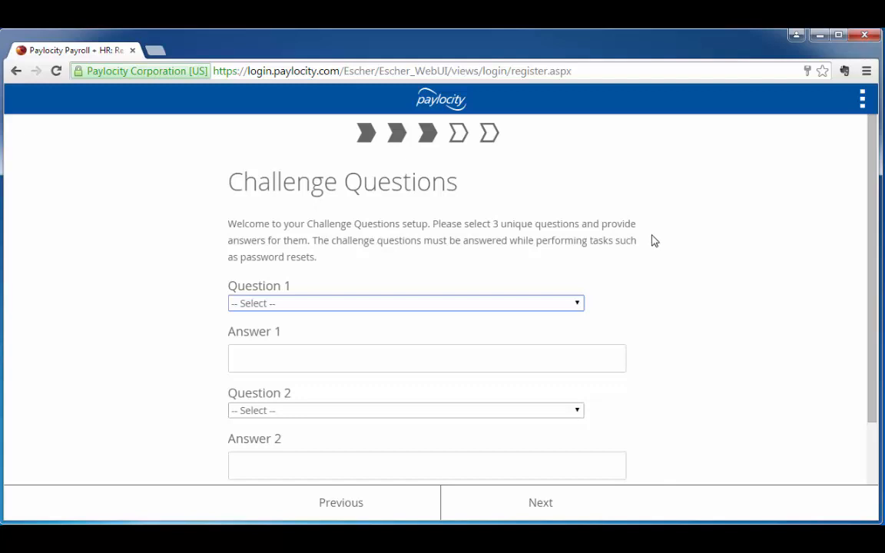
Choose "Where was your favorite vacation?" as challenge question 1 and enter its answer
{"action": "left_click", "coordinate": [578, 304]}
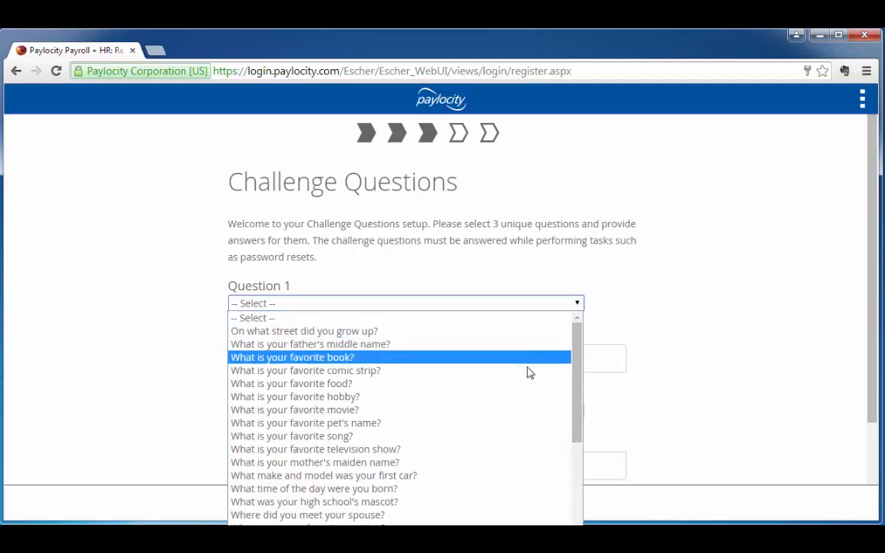
{"action": "left_click", "coordinate": [472, 520]}
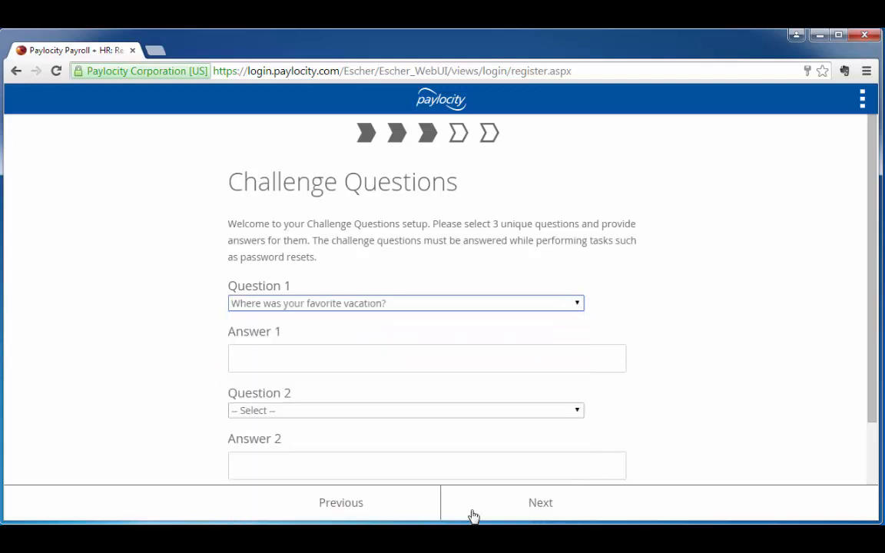
{"action": "left_click", "coordinate": [391, 365]}
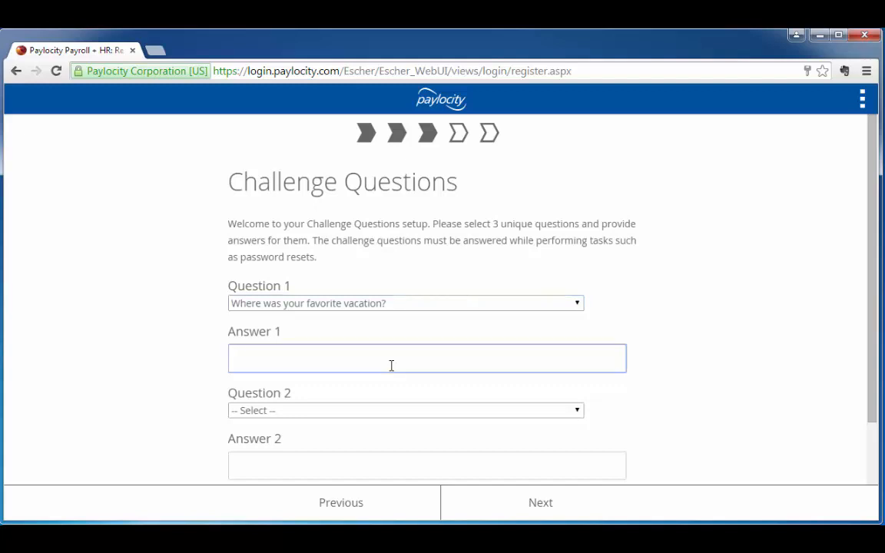
{"action": "type", "text": "MPHA"}
Choose "Where was your first wedding reception?" as challenge question 2 and enter its answer
{"action": "left_click", "coordinate": [577, 411]}
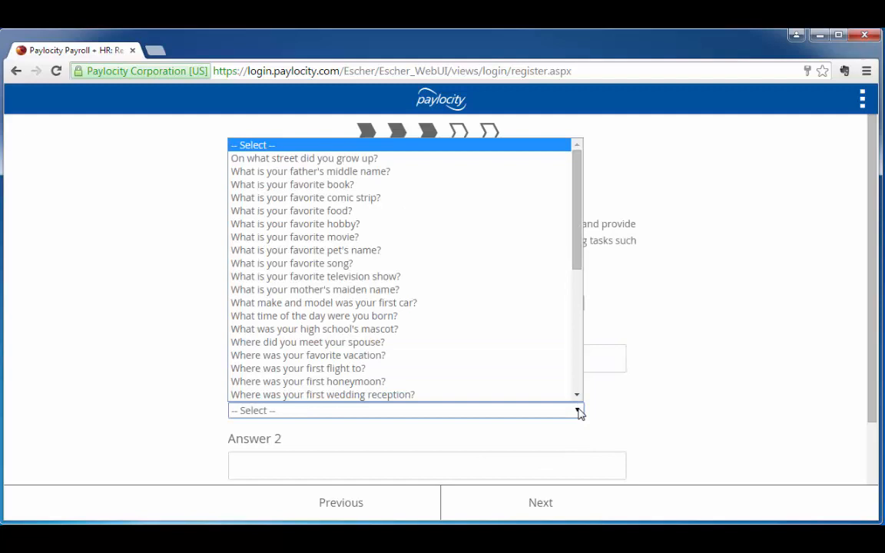
{"action": "left_click", "coordinate": [529, 395]}
{"action": "left_click", "coordinate": [338, 458]}
{"action": "type", "text": "MPHA"}
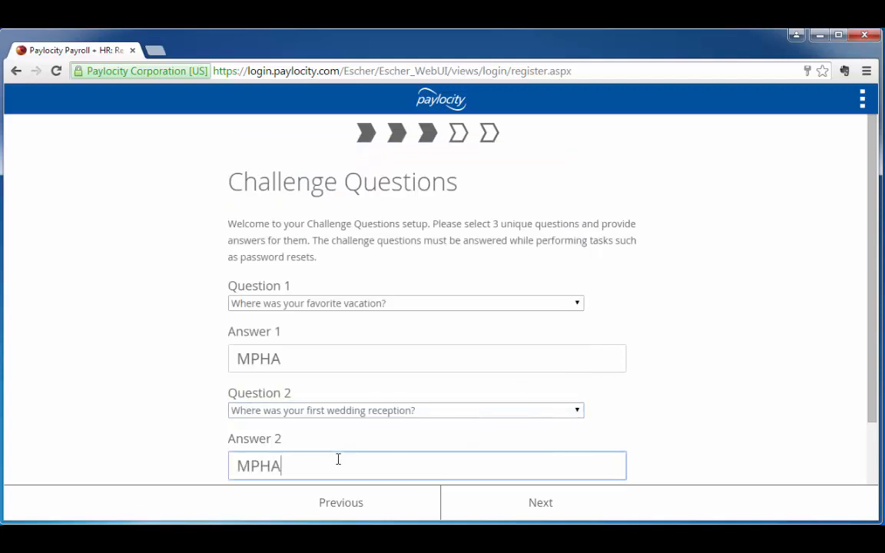
Choose "Where was your first flight to?" as challenge question 3, enter its answer and submit the challenge questions
{"action": "scroll", "coordinate": [339, 458], "scroll_direction": "down", "scroll_amount": 3}
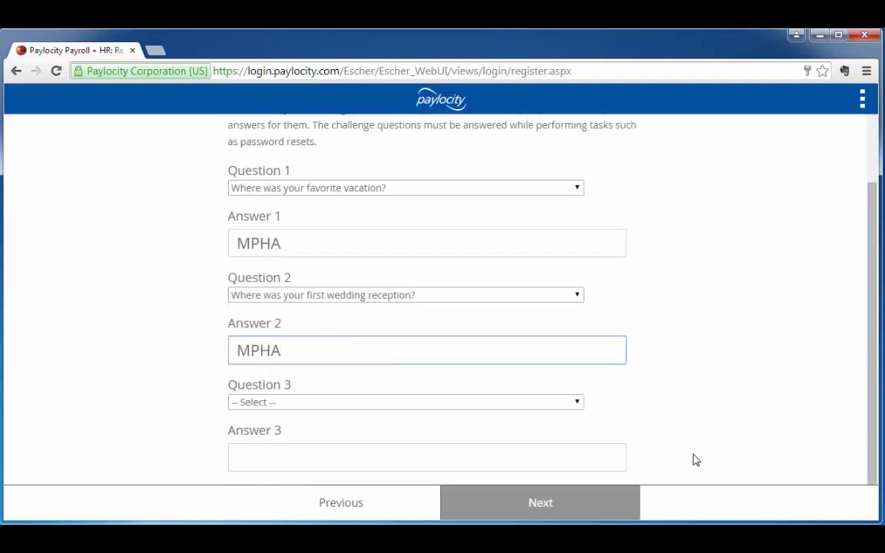
{"action": "left_click", "coordinate": [577, 403]}
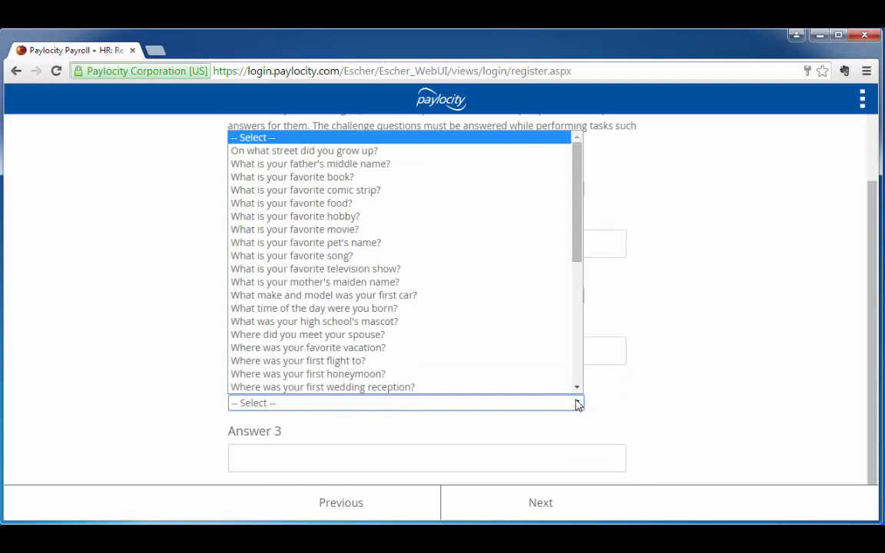
{"action": "left_click", "coordinate": [484, 361]}
{"action": "left_click", "coordinate": [415, 447]}
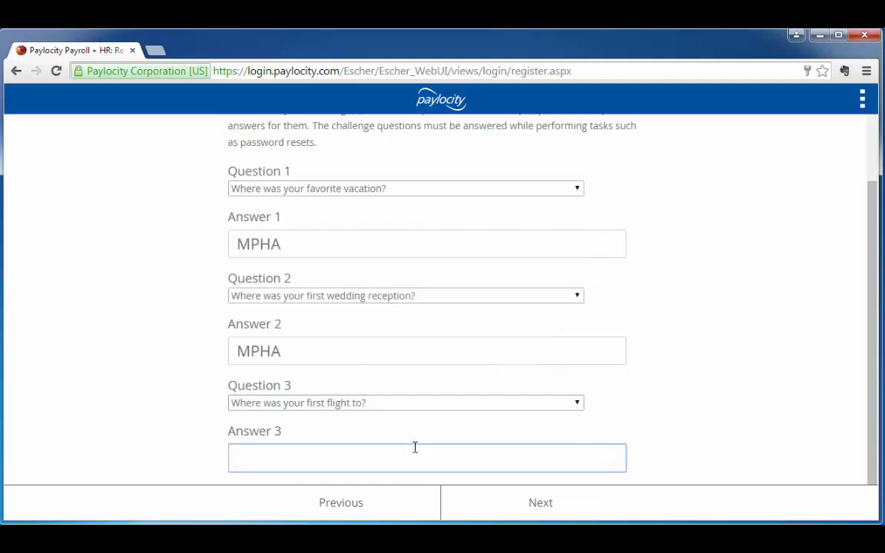
{"action": "type", "text": "MPHA"}
{"action": "left_click", "coordinate": [523, 504]}
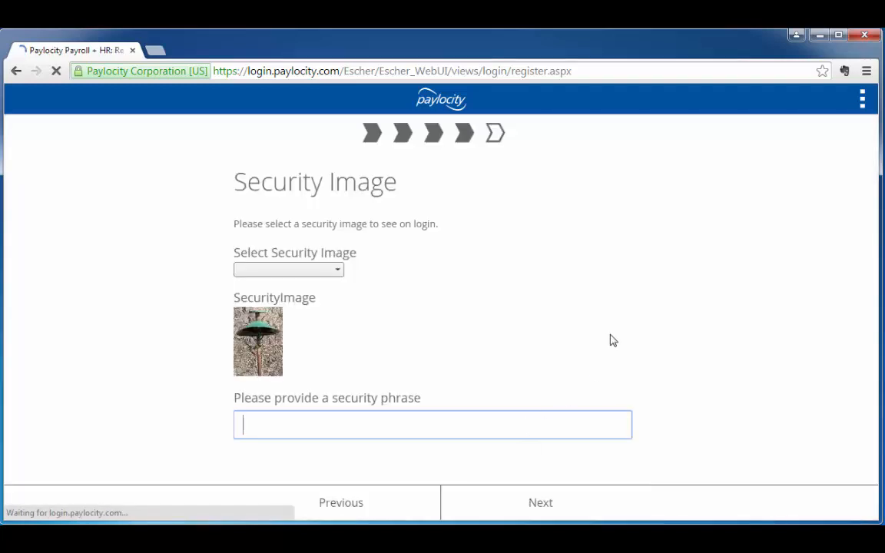
Select the picture of the red cherry sculpture as the security image
{"action": "left_click", "coordinate": [336, 270]}
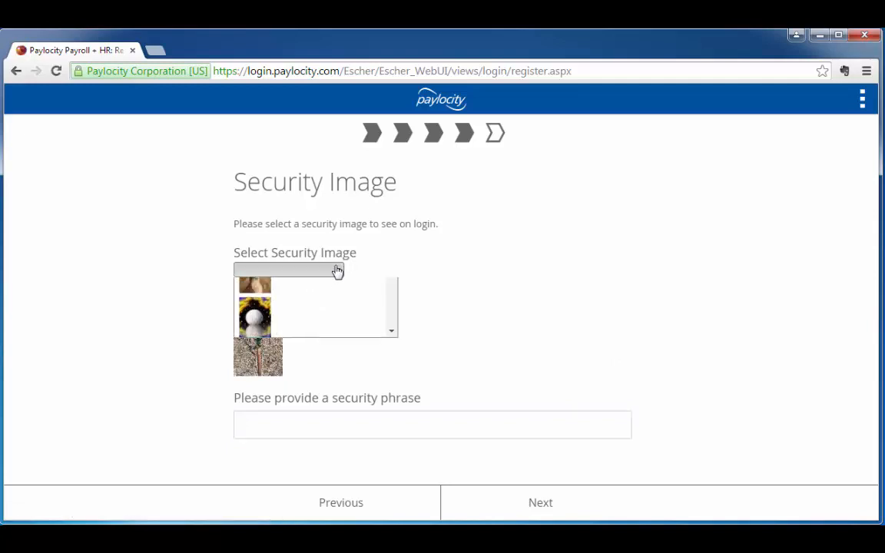
{"action": "left_click_drag", "start_coordinate": [397, 304], "coordinate": [397, 322]}
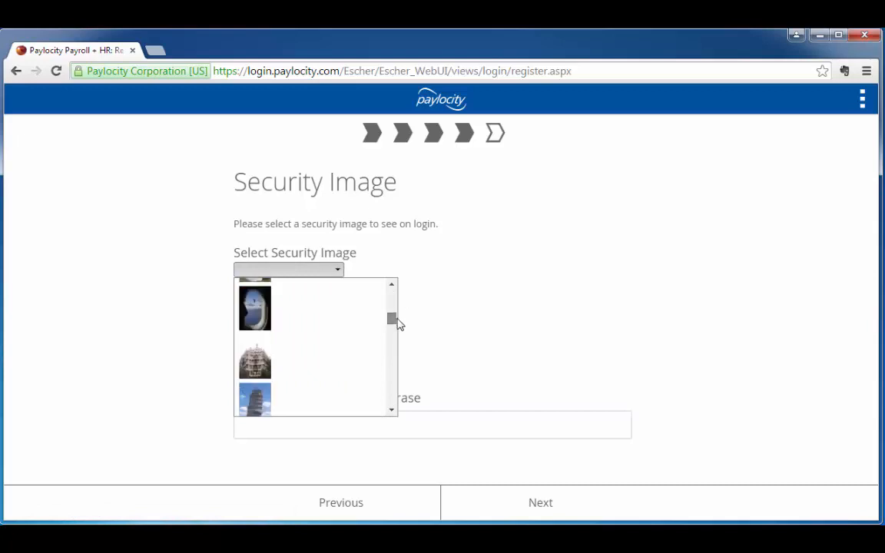
{"action": "scroll", "coordinate": [394, 301], "scroll_direction": "up", "scroll_amount": 1}
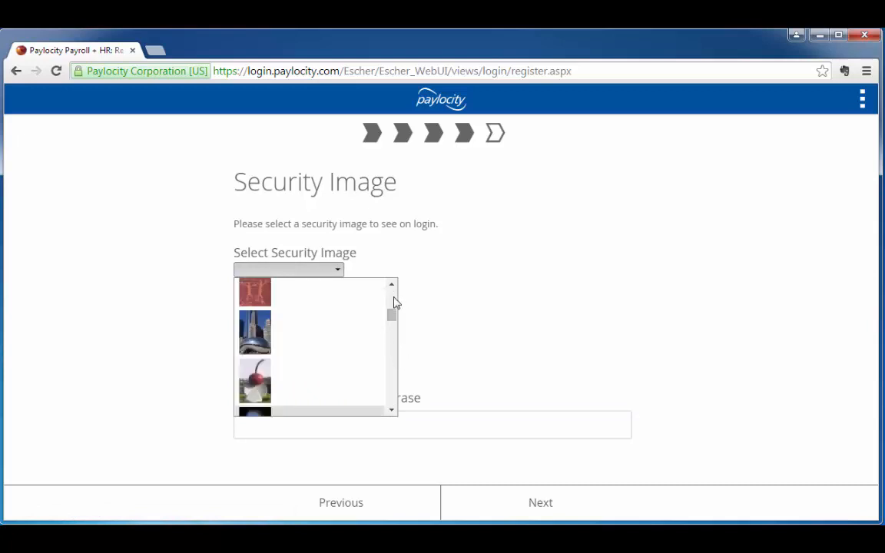
{"action": "left_click", "coordinate": [341, 391]}
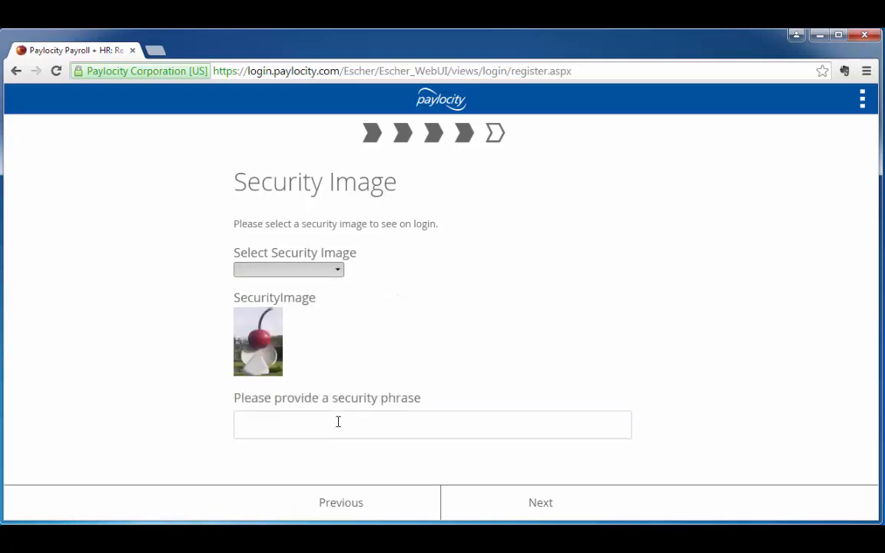
Enter "Proudly supporting the mission of MPHA" as the security phrase and continue to registration verification
{"action": "left_click", "coordinate": [338, 422]}
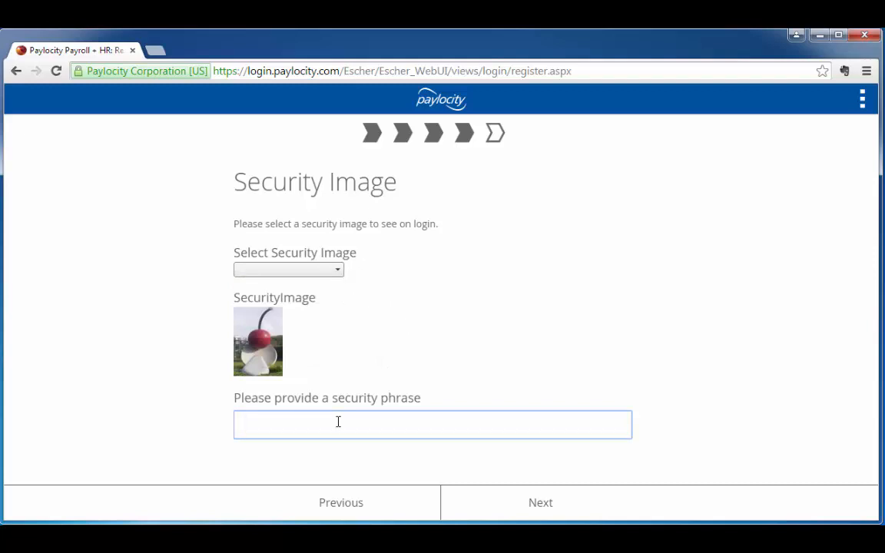
{"action": "type", "text": "Proudly sup"}
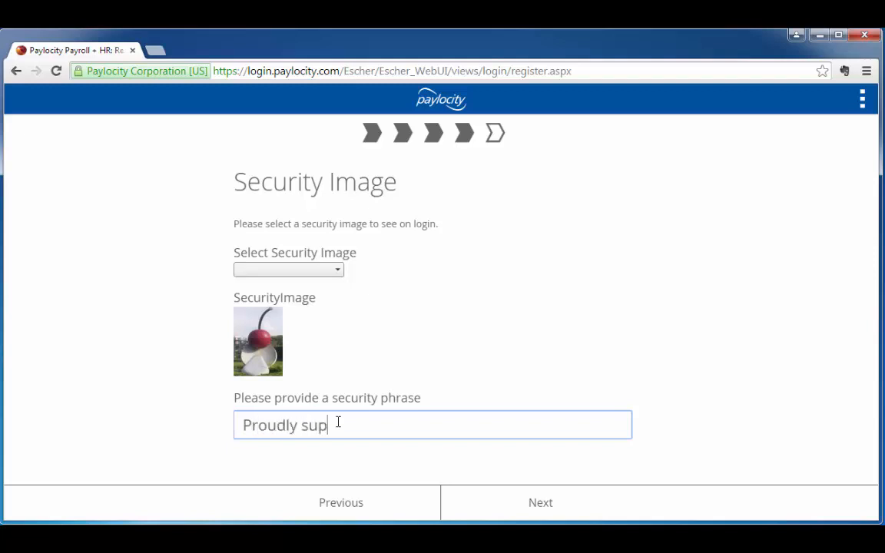
{"action": "type", "text": "porting the mission "}
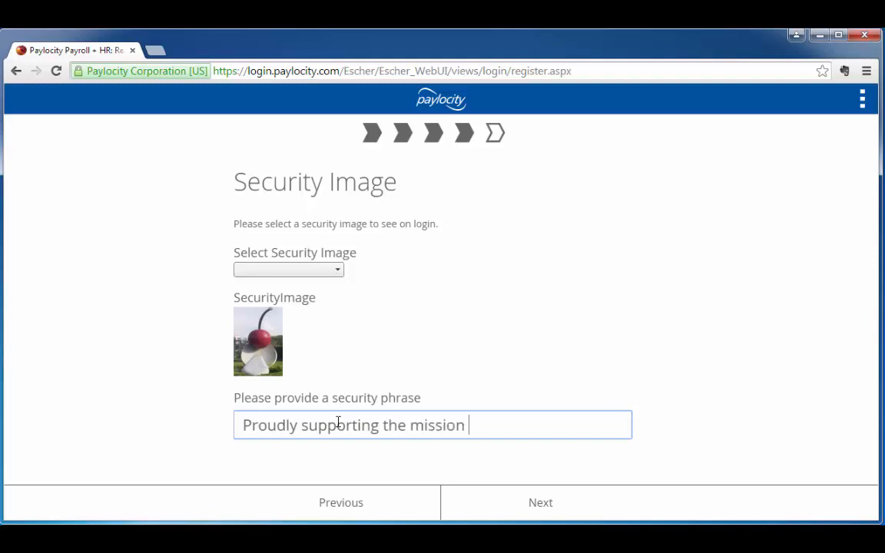
{"action": "type", "text": "of MPHA"}
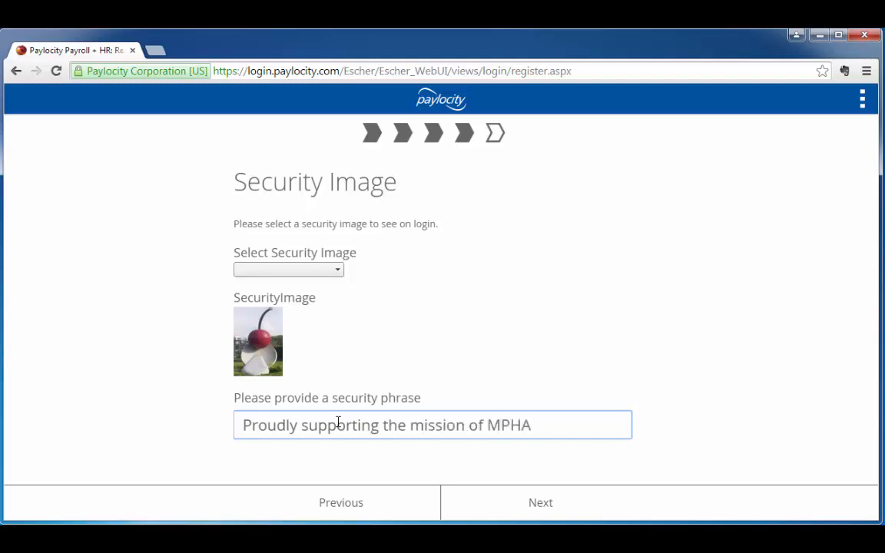
{"action": "left_click", "coordinate": [608, 510]}
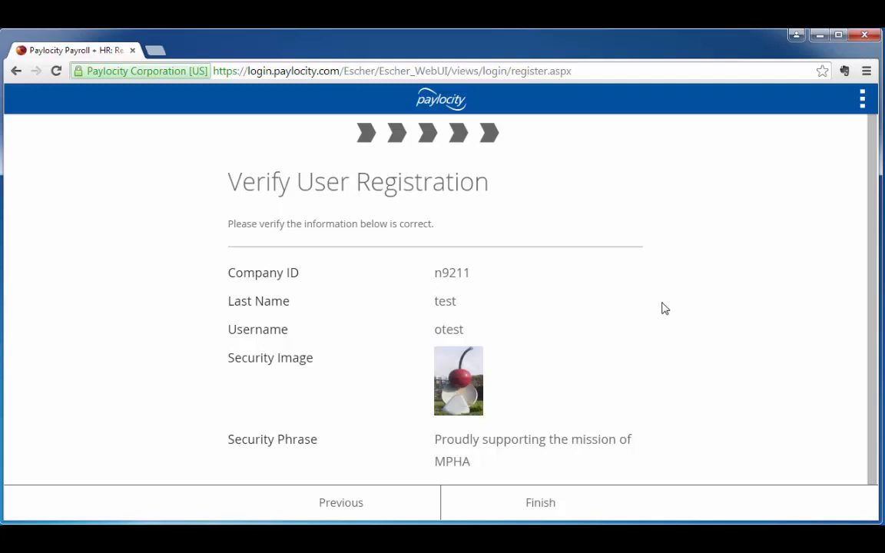
Review and finish the user registration, and launch Time & Attendance from the Web Pay home page
{"action": "scroll", "coordinate": [657, 300], "scroll_direction": "down", "scroll_amount": 1}
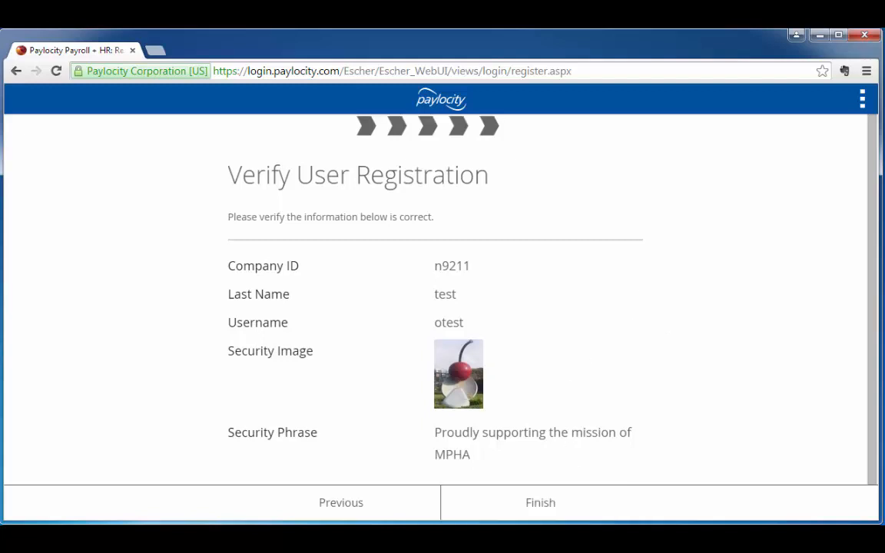
{"action": "left_click", "coordinate": [571, 514]}
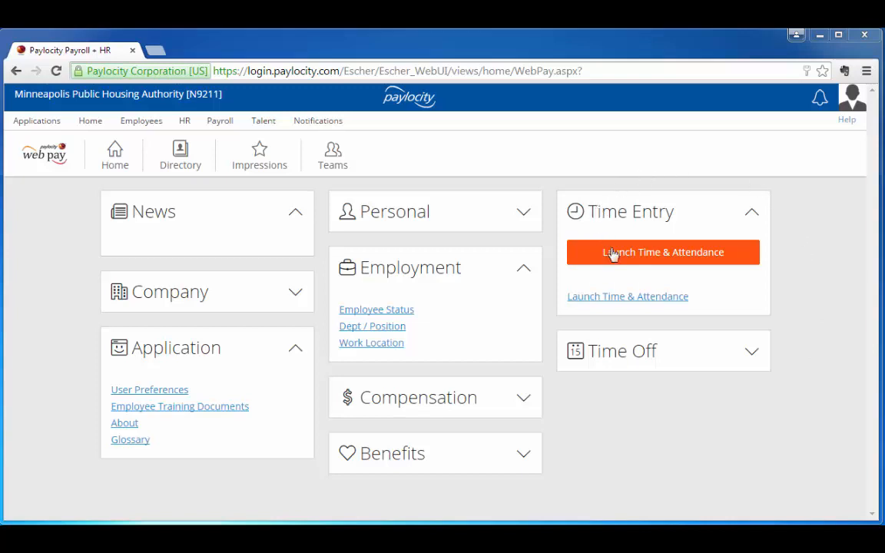
{"action": "left_click", "coordinate": [718, 261]}
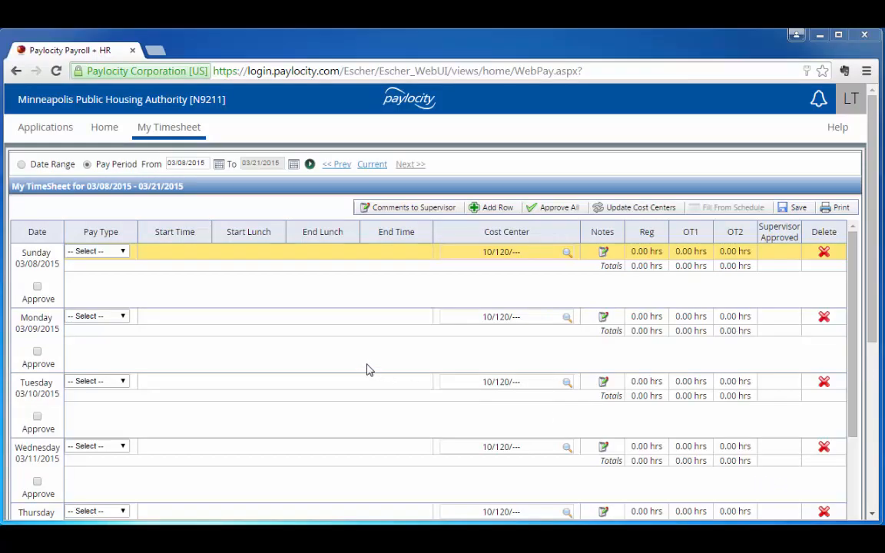
Enter Monday 03/09/2015 as Work starting at 08:00 AM, with lunch from 12:00 PM to 12:30 PM and end time 04:30 PM
{"action": "left_click", "coordinate": [125, 317]}
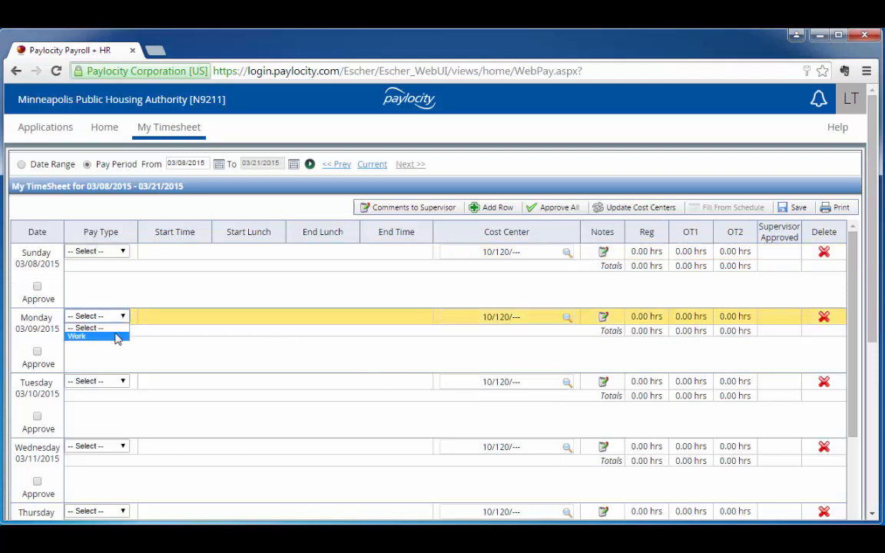
{"action": "left_click", "coordinate": [116, 338]}
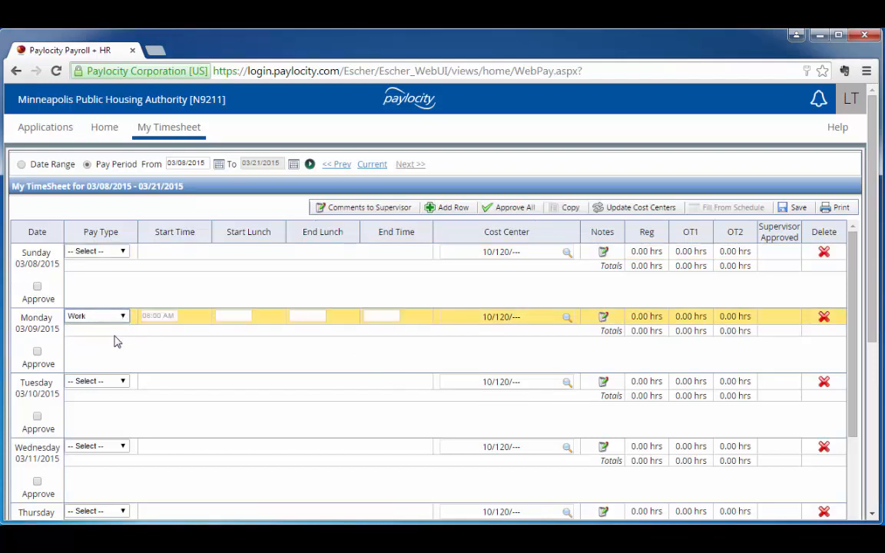
{"action": "left_click", "coordinate": [153, 316]}
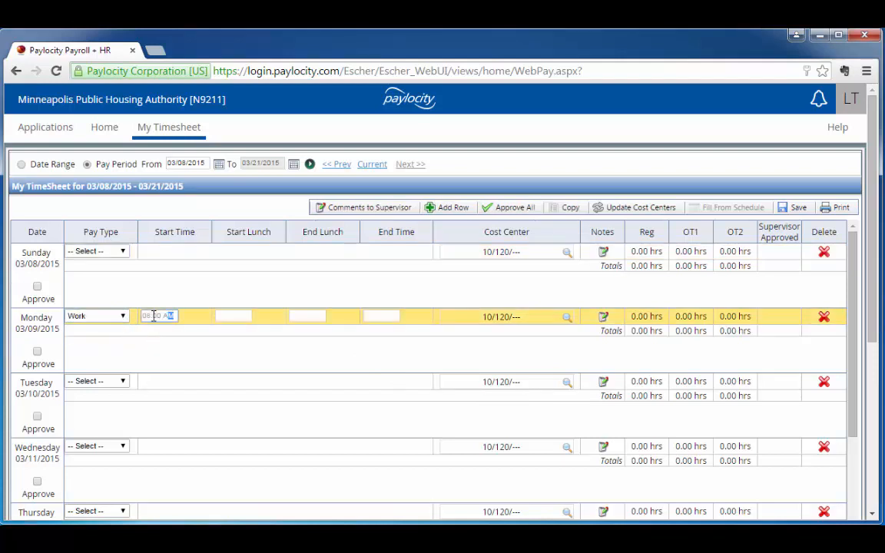
{"action": "key", "text": "Tab"}
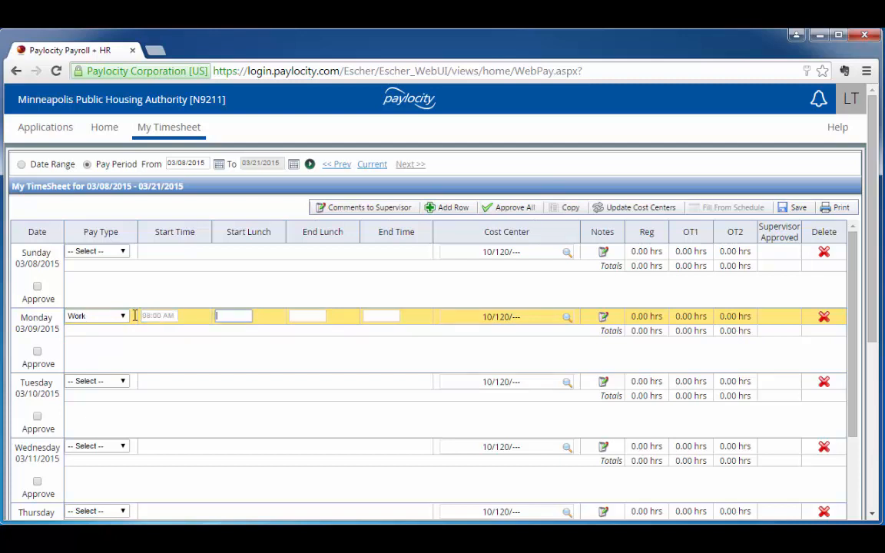
{"action": "type", "text": "12p"}
{"action": "key", "text": "Tab"}
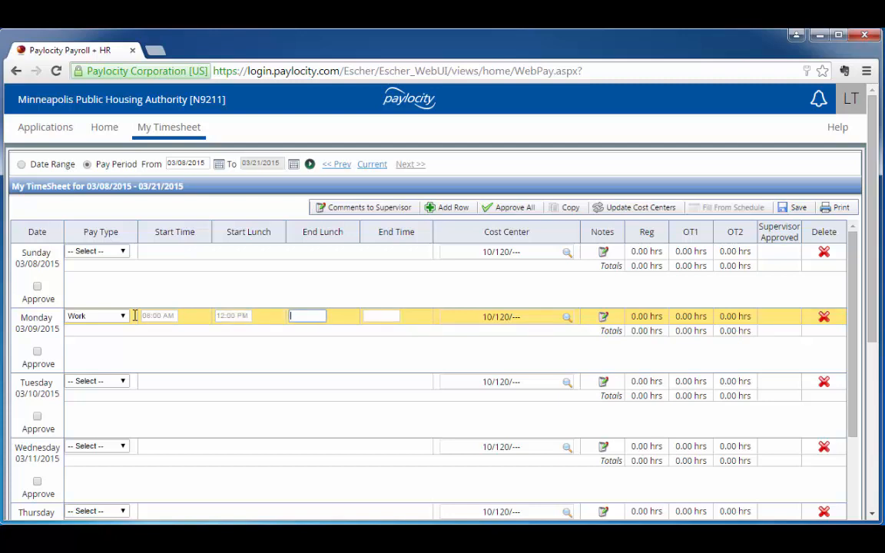
{"action": "type", "text": "1230p"}
{"action": "key", "text": "Tab"}
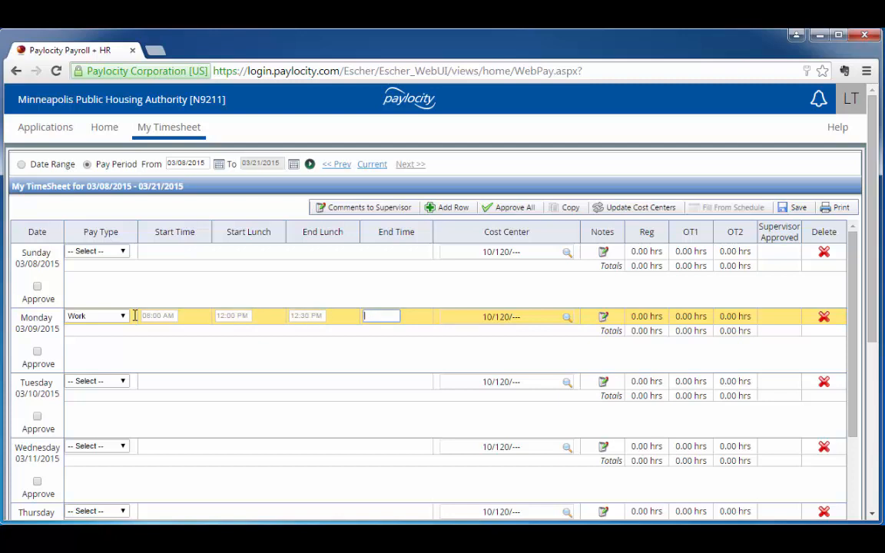
{"action": "type", "text": "430p"}
{"action": "key", "text": "Tab"}
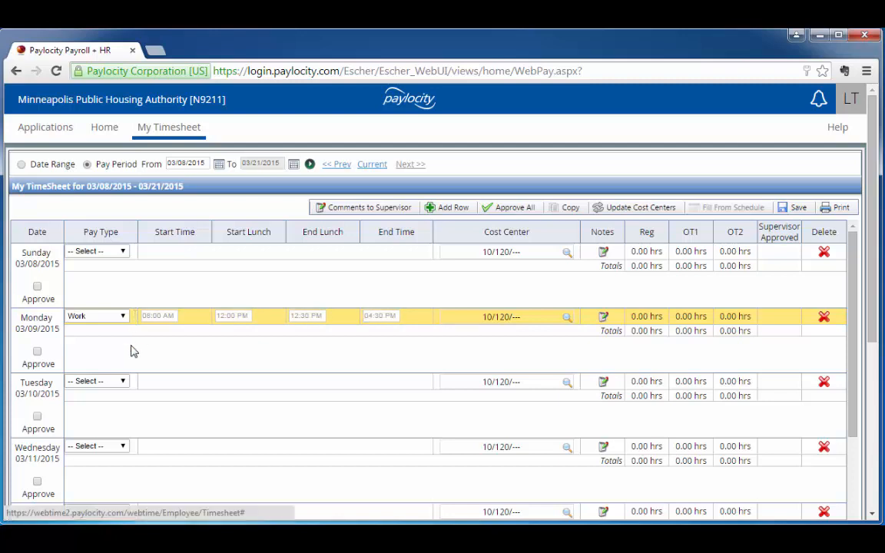
Set the pay type for Tuesday 03/10/2015 to Work and its start time to 07:00 AM
{"action": "left_click", "coordinate": [124, 386]}
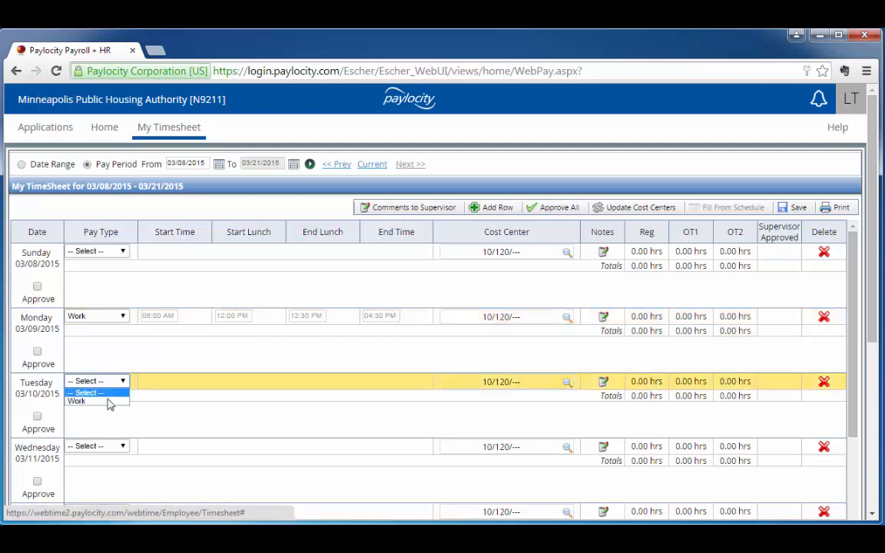
{"action": "left_click", "coordinate": [108, 395]}
{"action": "left_click", "coordinate": [122, 382]}
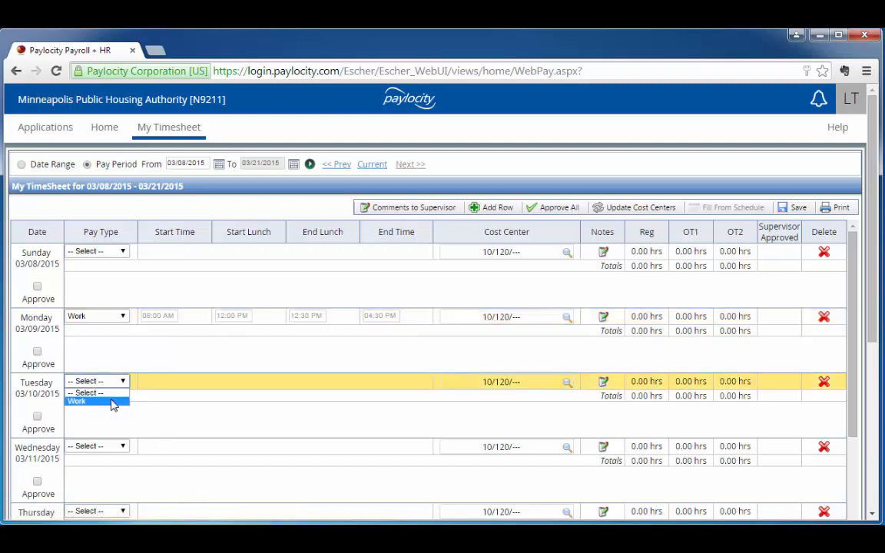
{"action": "left_click", "coordinate": [114, 400]}
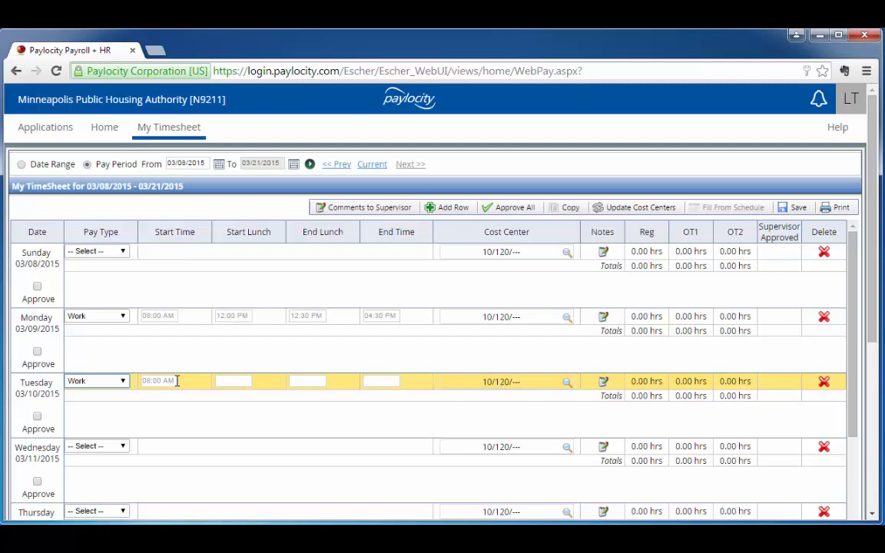
{"action": "left_click", "coordinate": [177, 381]}
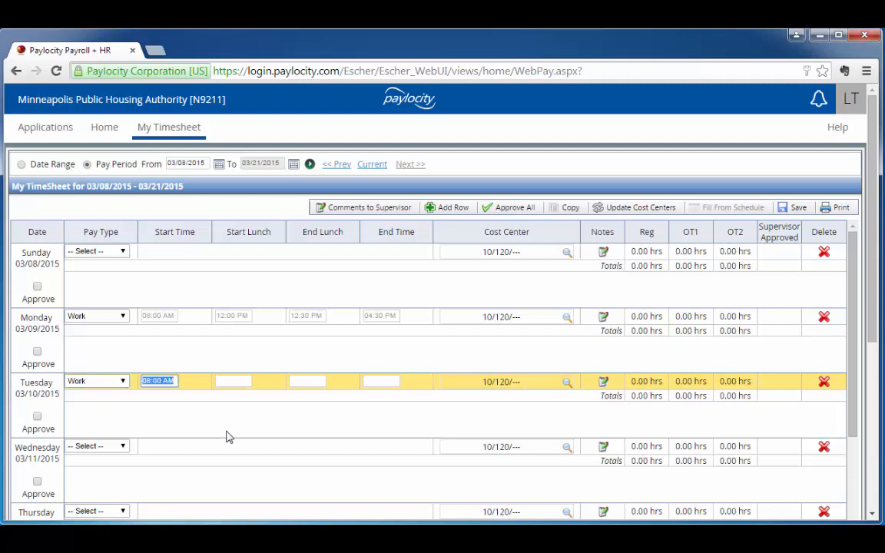
{"action": "type", "text": "07"}
{"action": "key", "text": "Tab"}
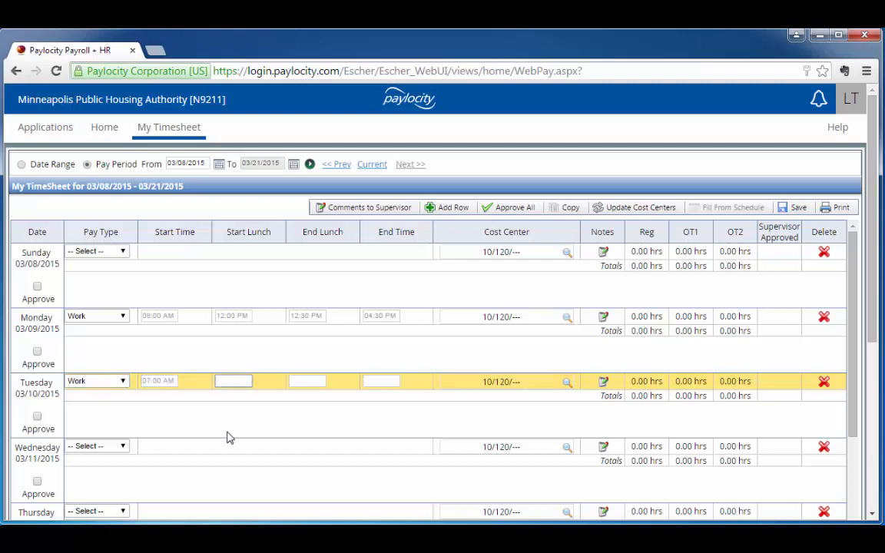
Enter Tuesday's lunch from 11:00 AM to 11:30 AM and its end time as 04:30 PM
{"action": "type", "text": "11a"}
{"action": "key", "text": "Tab"}
{"action": "type", "text": "1130a"}
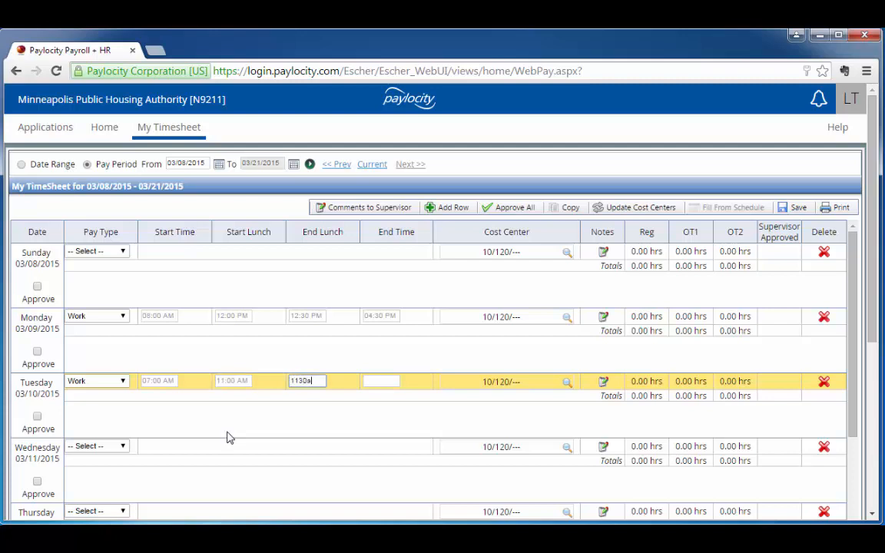
{"action": "key", "text": "Tab"}
{"action": "type", "text": "430p"}
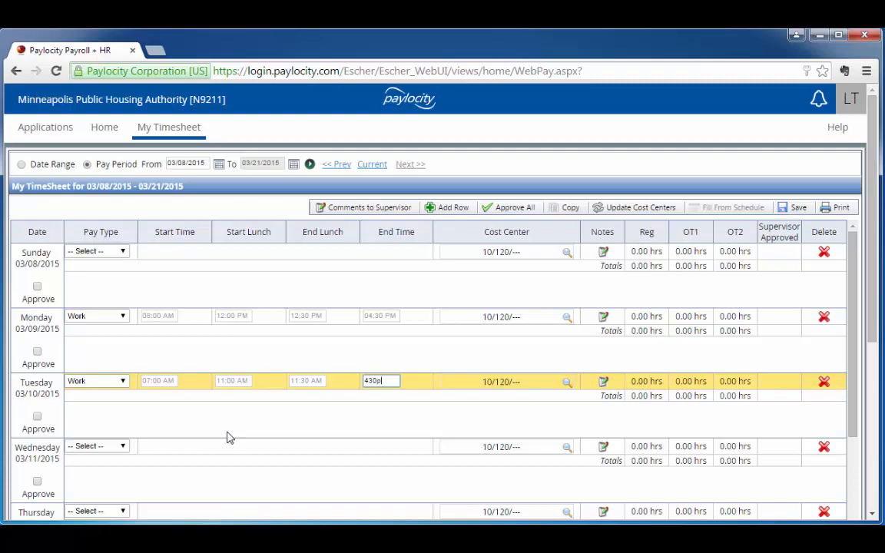
{"action": "key", "text": "Tab"}
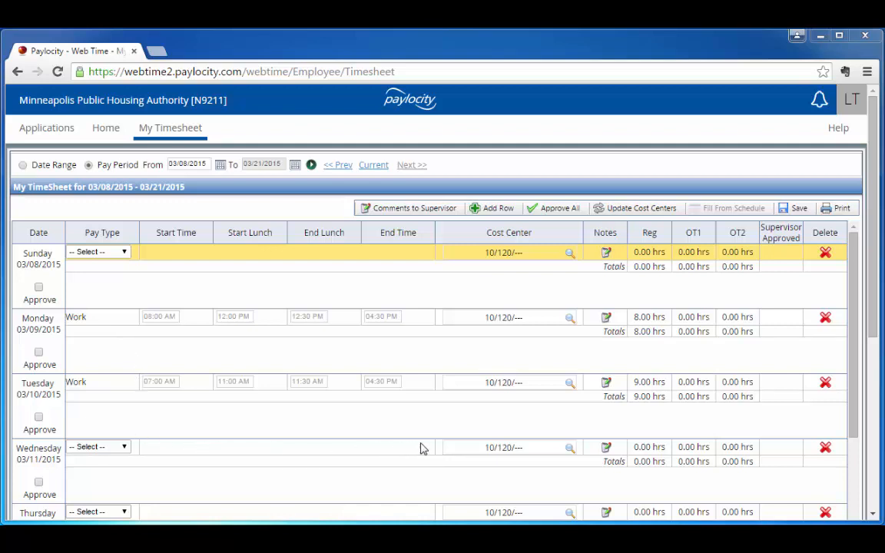
Examine the available Fund and Org choices for Tuesday's cost center, then cancel without changing them
{"action": "left_click", "coordinate": [571, 388]}
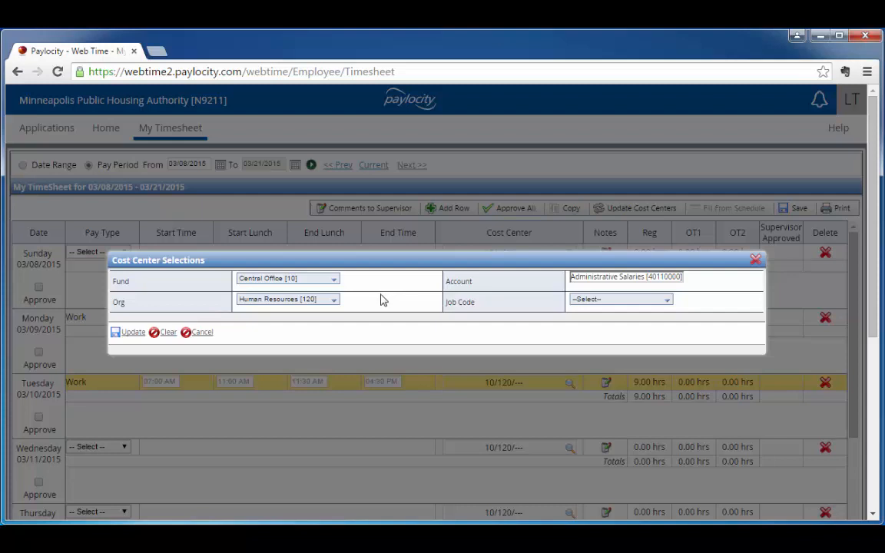
{"action": "left_click", "coordinate": [335, 280]}
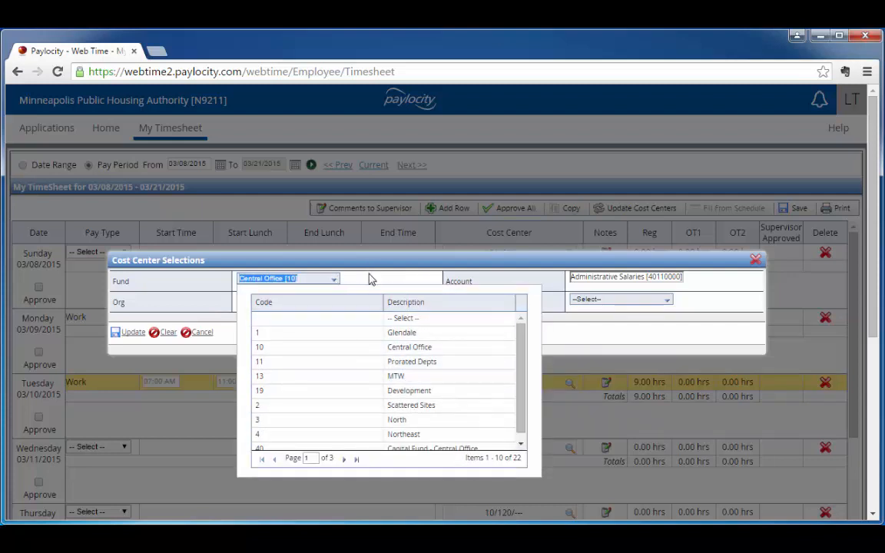
{"action": "left_click", "coordinate": [361, 282]}
{"action": "left_click", "coordinate": [335, 301]}
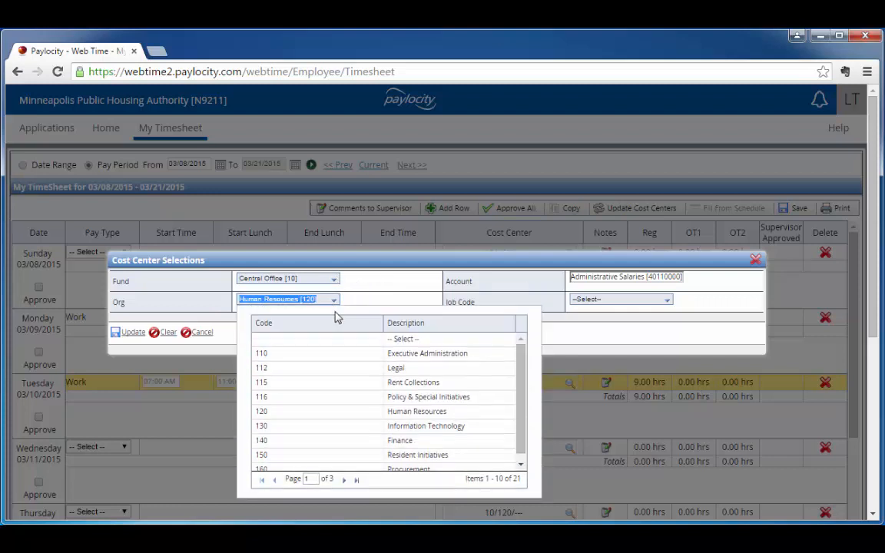
{"action": "left_click", "coordinate": [371, 291]}
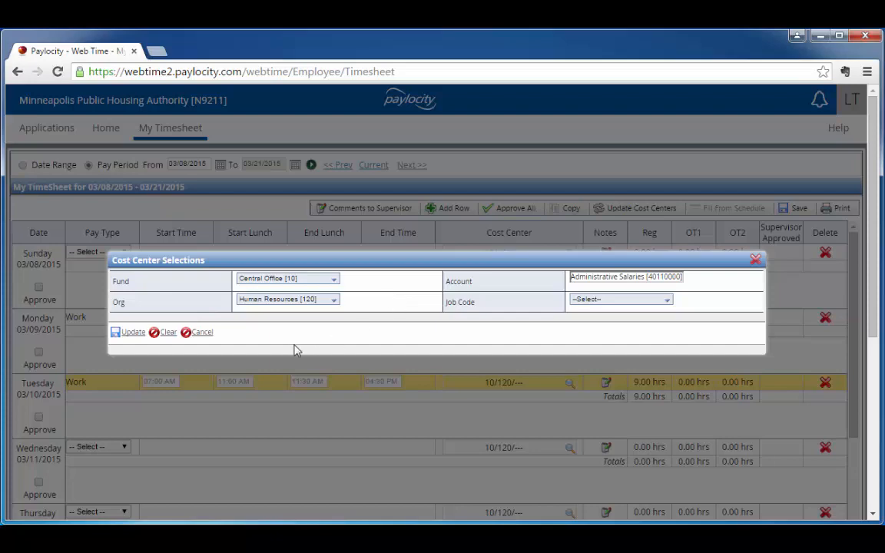
{"action": "left_click", "coordinate": [202, 332]}
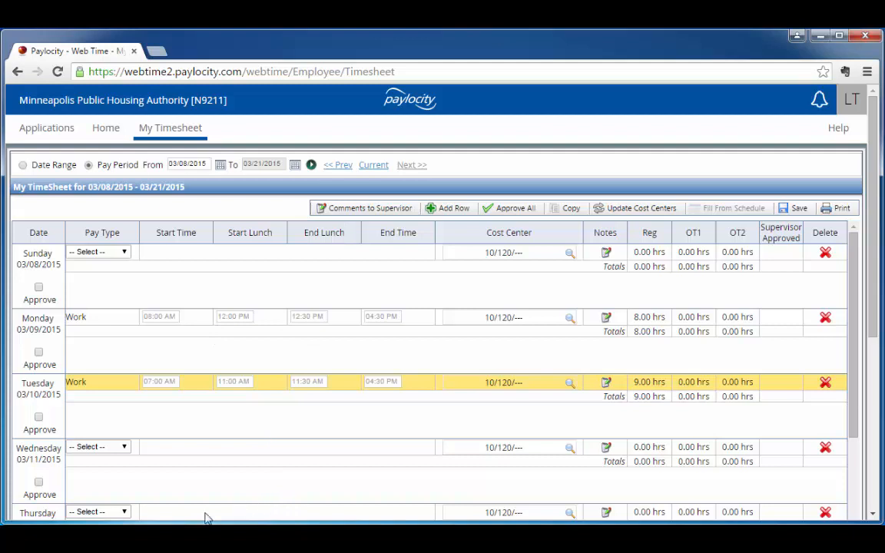
Enter Wednesday 03/11/2015 as Work starting at 08:00 AM, with lunch from 12:00 PM to 12:30 PM and end time 02:00 PM
{"action": "left_click", "coordinate": [123, 447]}
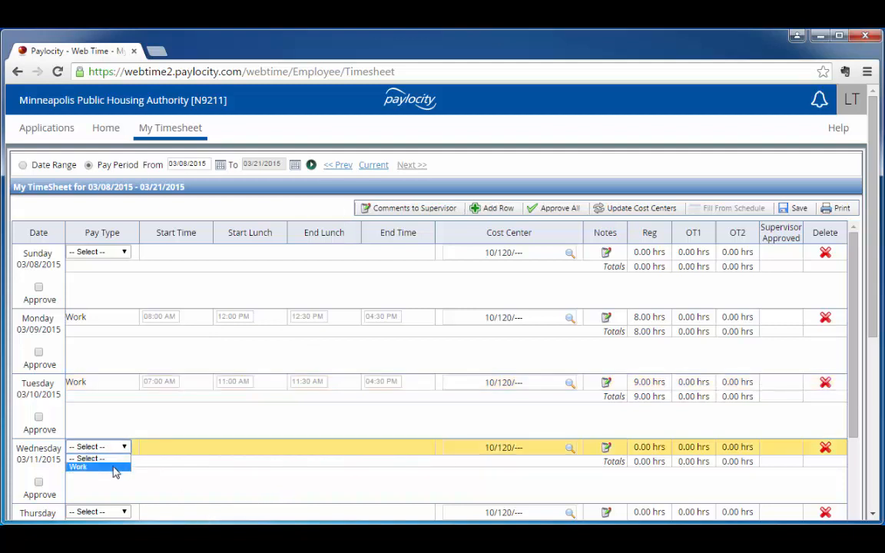
{"action": "left_click", "coordinate": [115, 468]}
{"action": "left_click", "coordinate": [235, 446]}
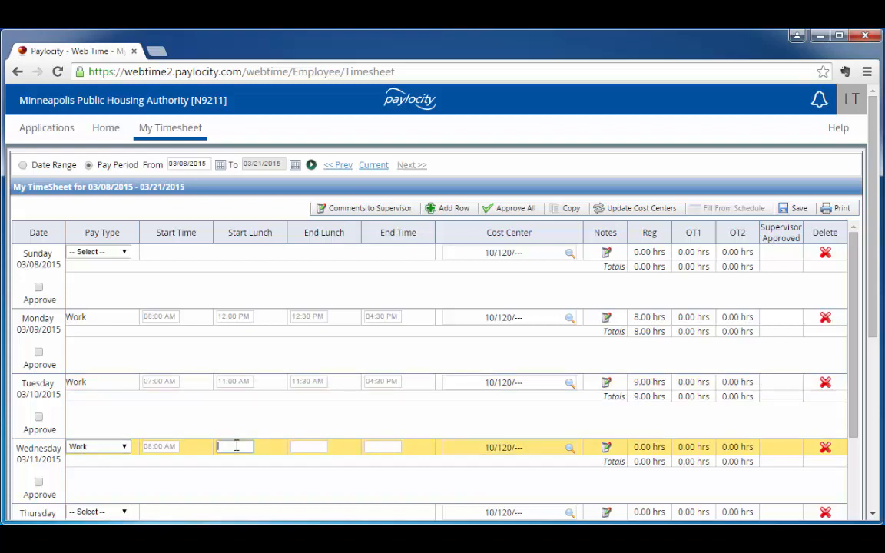
{"action": "type", "text": "1230p"}
{"action": "key", "text": "Tab"}
{"action": "type", "text": "1230p"}
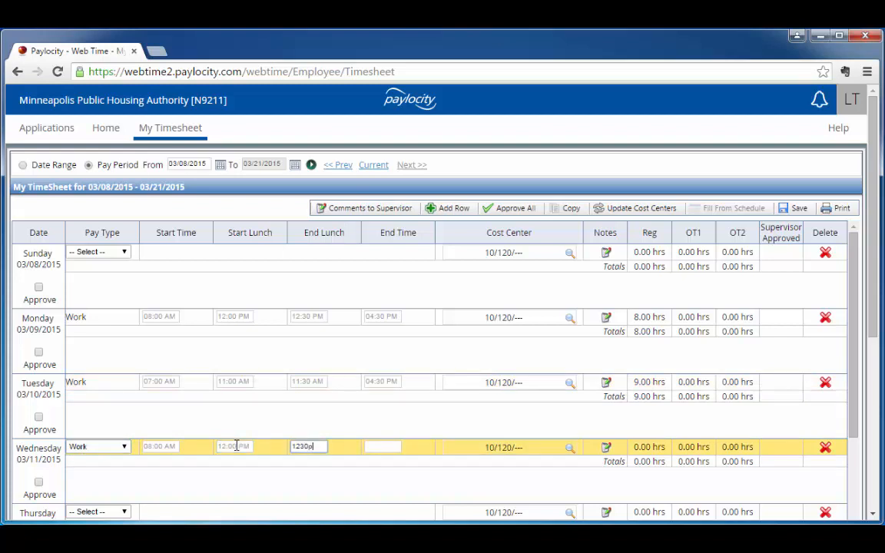
{"action": "key", "text": "Tab"}
{"action": "type", "text": "2p"}
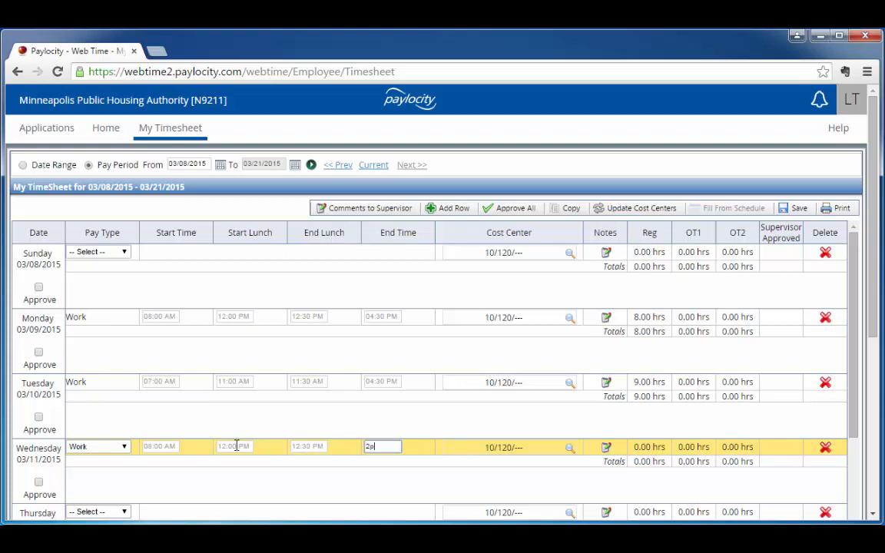
{"action": "key", "text": "Tab"}
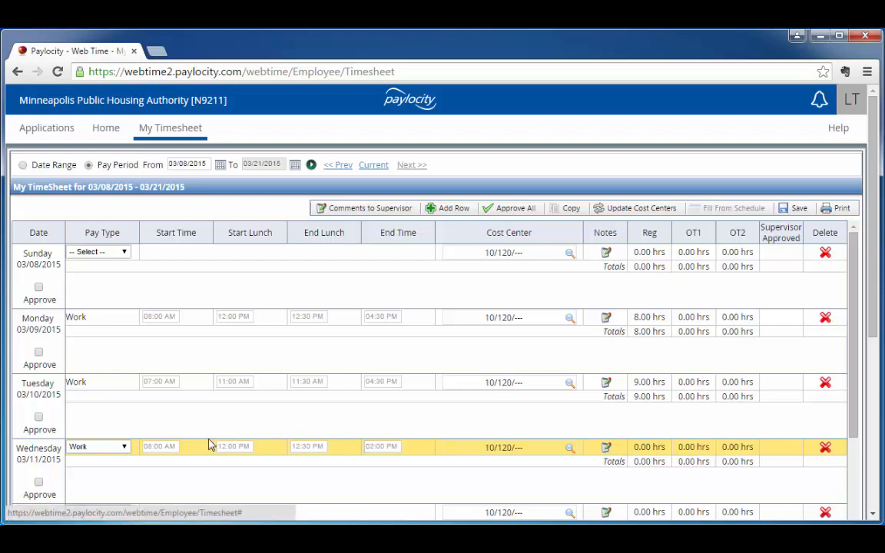
Add a second row to Wednesday 03/11/2015 with pay type Work, from 02:00 PM to 04:30 PM
{"action": "left_click", "coordinate": [458, 207]}
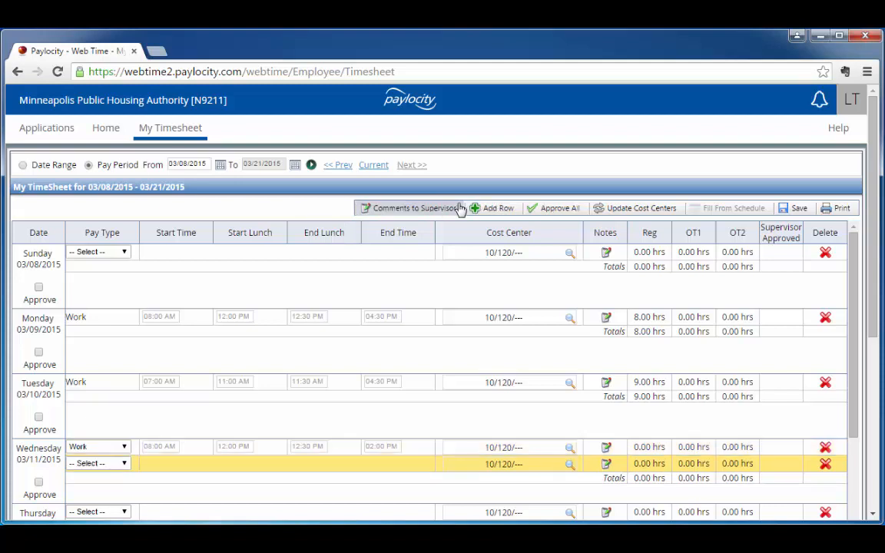
{"action": "left_click", "coordinate": [121, 464]}
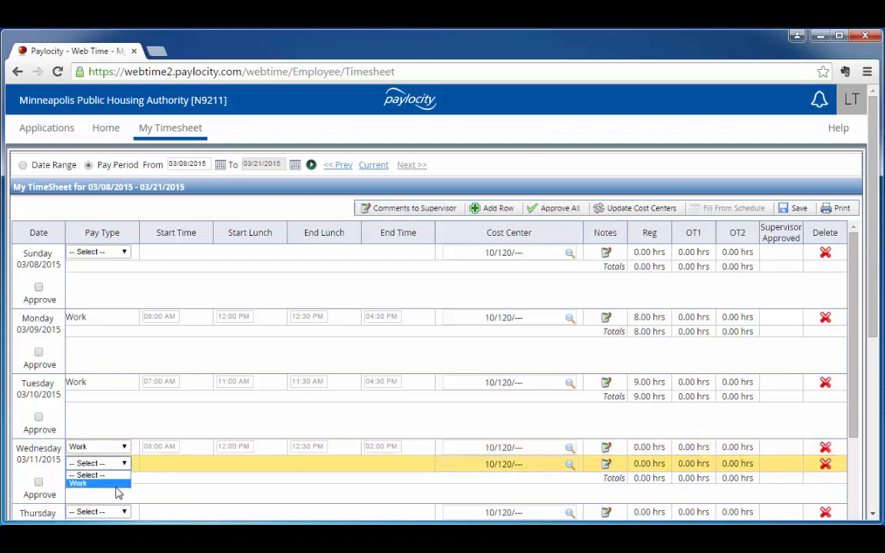
{"action": "left_click", "coordinate": [123, 491]}
{"action": "left_click", "coordinate": [146, 463]}
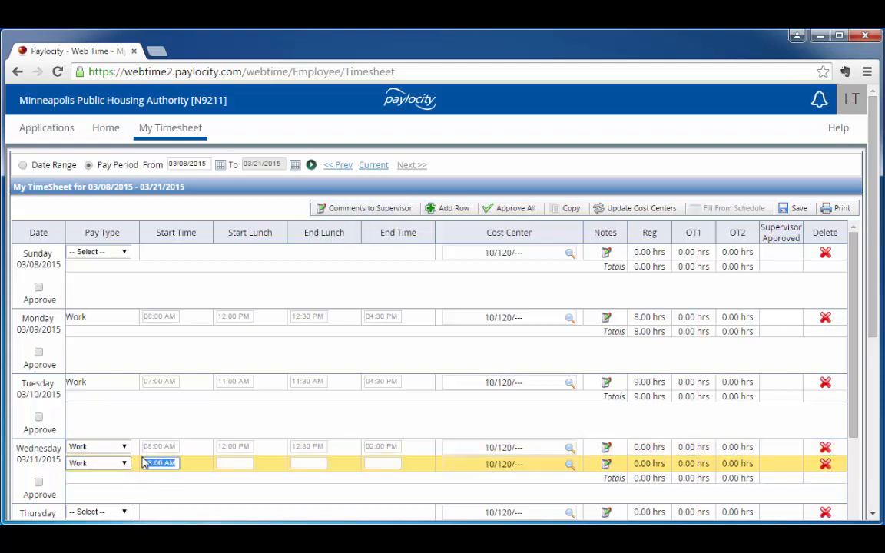
{"action": "type", "text": "20p"}
{"action": "key", "text": "Tab"}
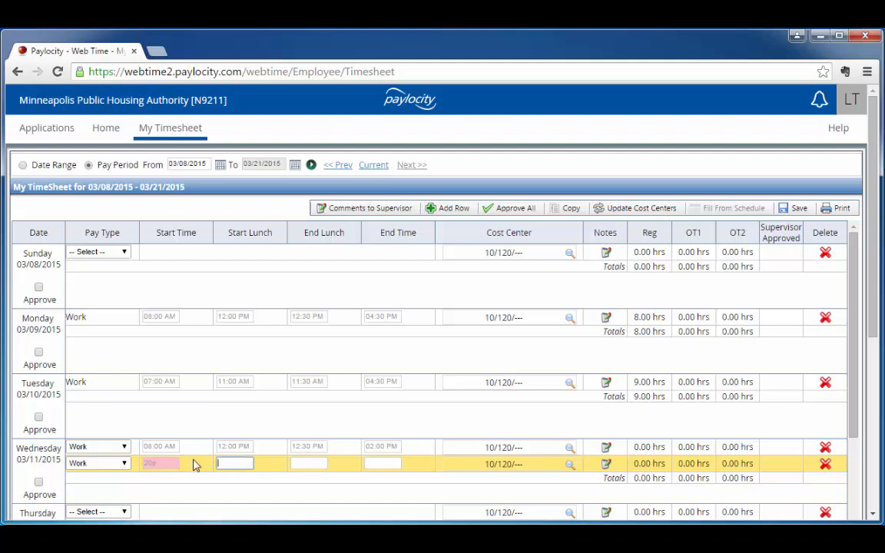
{"action": "left_click", "coordinate": [167, 464]}
{"action": "type", "text": "2p"}
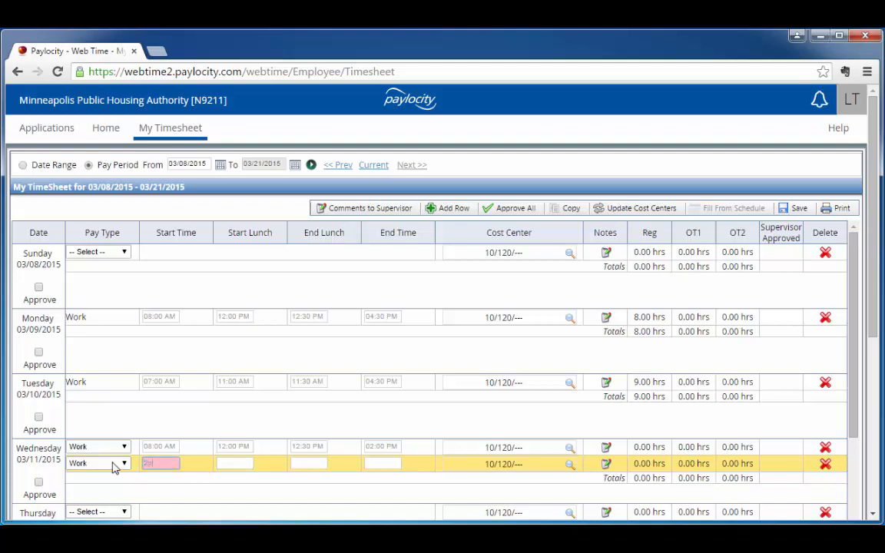
{"action": "key", "text": "Tab"}
{"action": "left_click", "coordinate": [379, 461]}
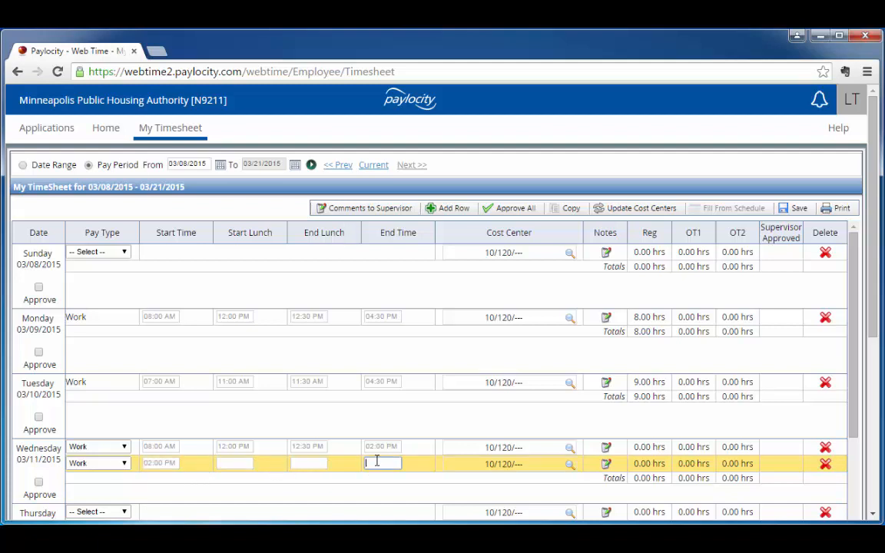
{"action": "type", "text": "430p"}
{"action": "key", "text": "Tab"}
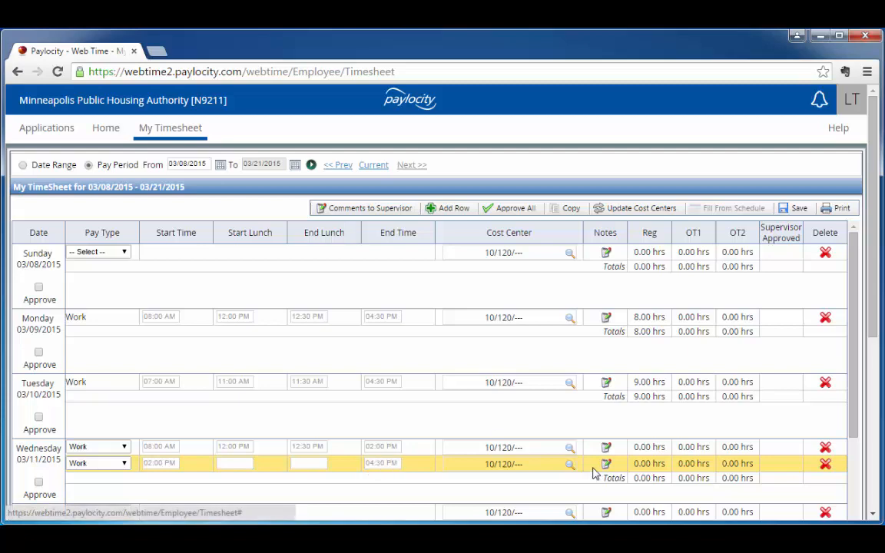
Set the cost center of Wednesday's second row to Fund Glendale [1] and Org 220
{"action": "left_click", "coordinate": [570, 465]}
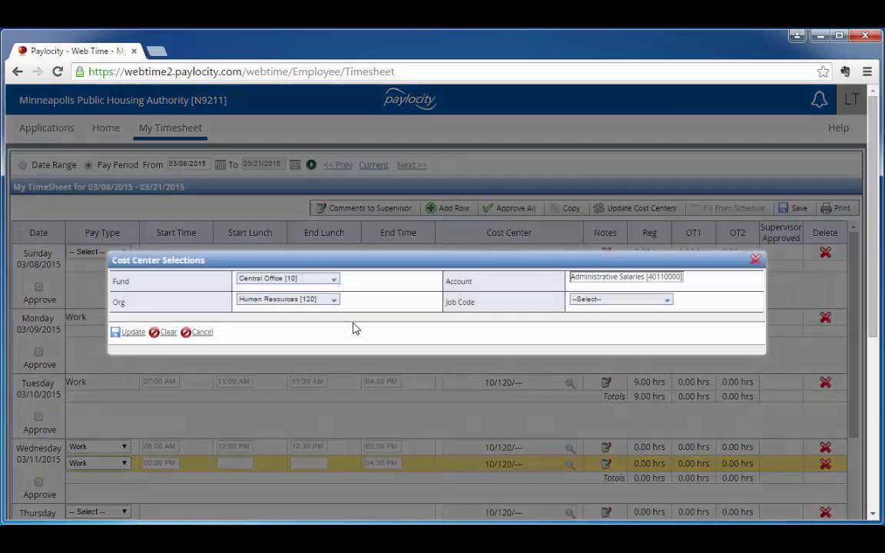
{"action": "left_click", "coordinate": [334, 280]}
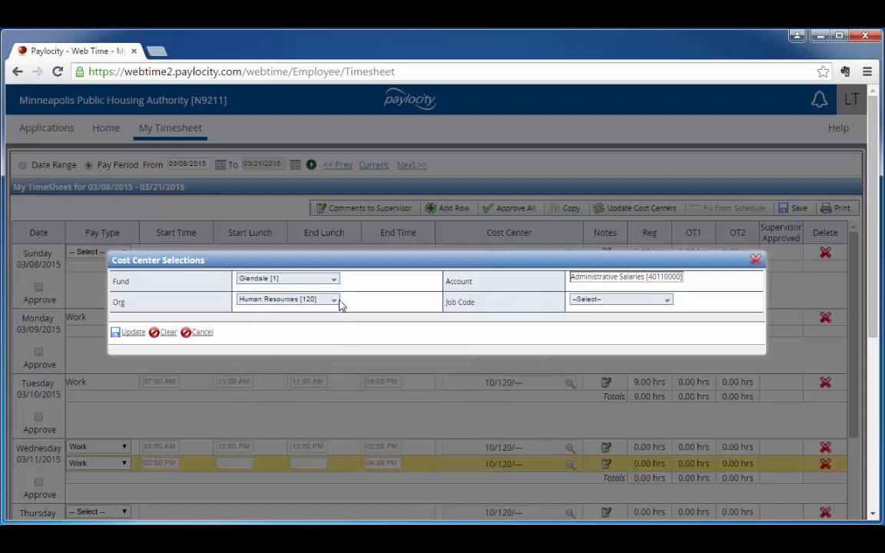
{"action": "left_click", "coordinate": [336, 303]}
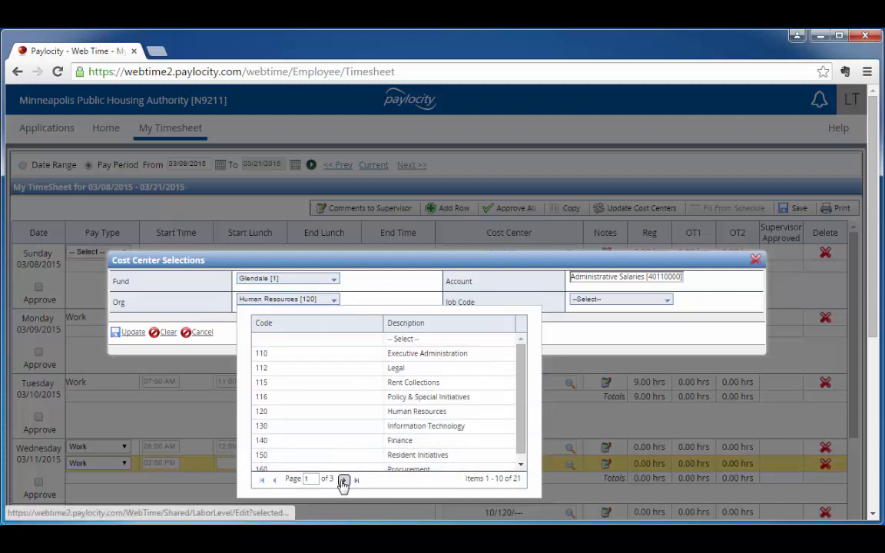
{"action": "left_click", "coordinate": [343, 480]}
{"action": "left_click", "coordinate": [328, 453]}
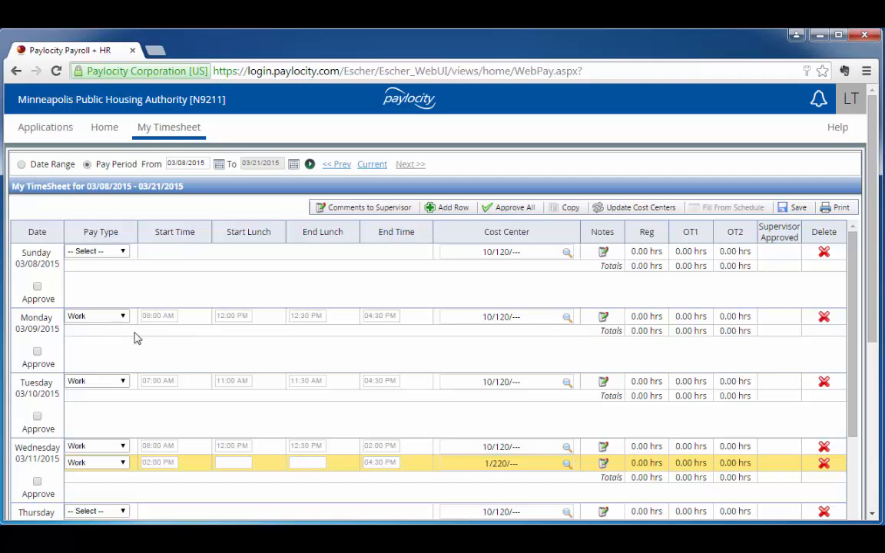
Copy Monday 03/09/2015's shift to Thursday 03/12, Friday 03/13 and Monday 03/16 through Friday 03/20
{"action": "left_click", "coordinate": [195, 324]}
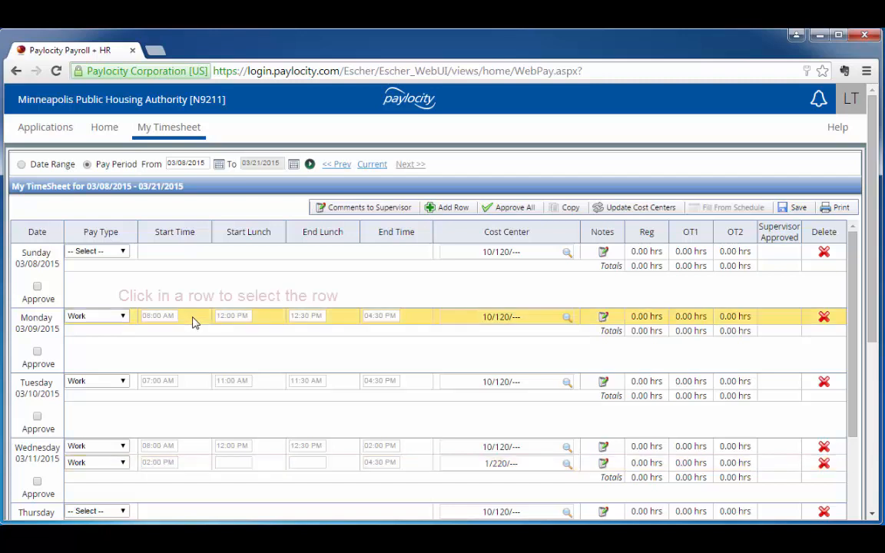
{"action": "left_click", "coordinate": [569, 208]}
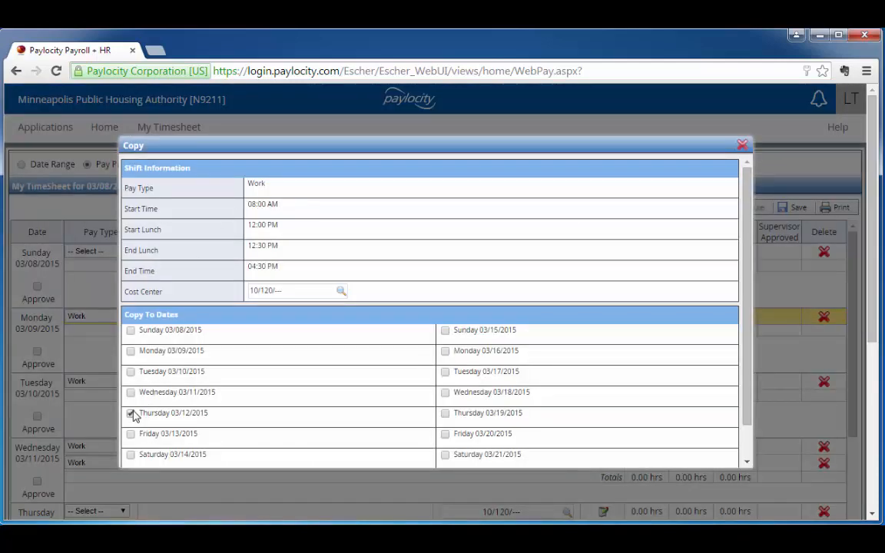
{"action": "left_click", "coordinate": [132, 436]}
{"action": "left_click", "coordinate": [446, 352]}
{"action": "left_click", "coordinate": [445, 372]}
{"action": "left_click", "coordinate": [446, 393]}
{"action": "left_click", "coordinate": [446, 413]}
{"action": "left_click", "coordinate": [446, 434]}
{"action": "scroll", "coordinate": [400, 407], "scroll_direction": "down", "scroll_amount": 2}
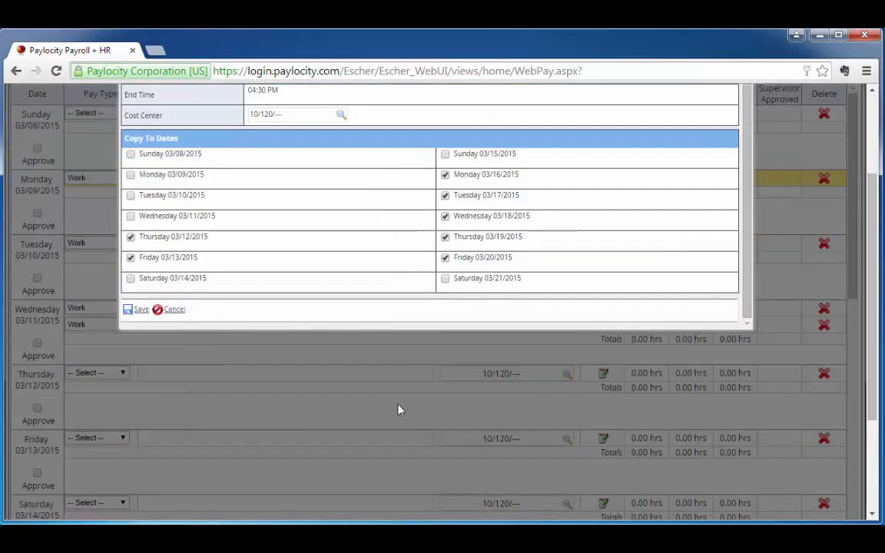
{"action": "left_click", "coordinate": [141, 310]}
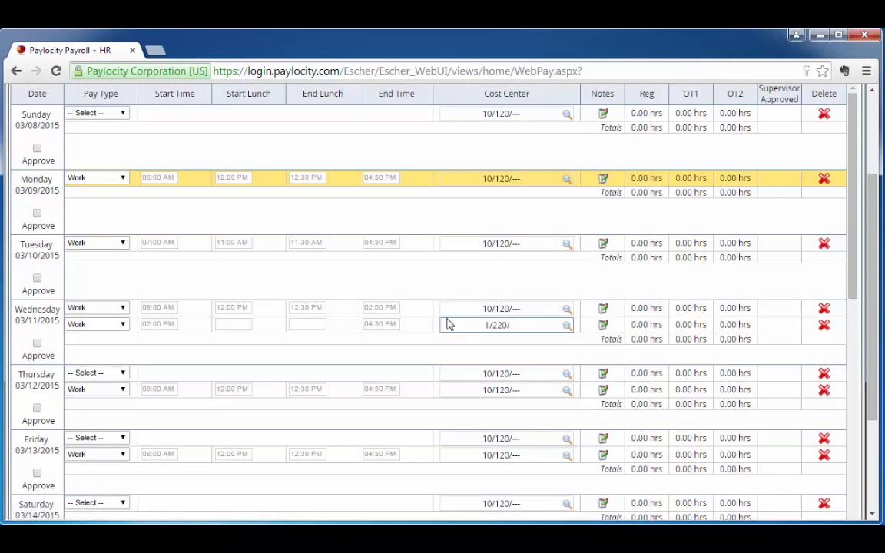
Enter Saturday 03/14/2015 as Work from 10:00 AM to 02:00 PM without a lunch
{"action": "scroll", "coordinate": [450, 322], "scroll_direction": "down", "scroll_amount": 3}
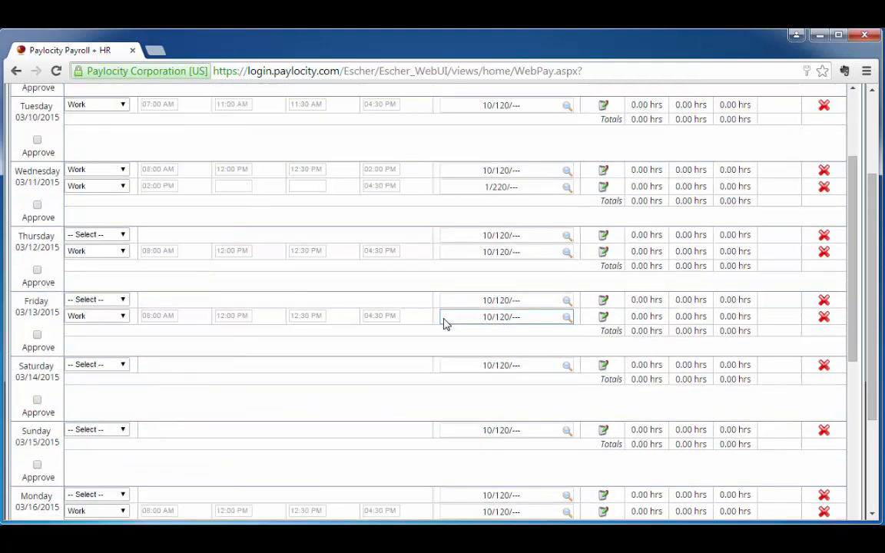
{"action": "left_click", "coordinate": [123, 365]}
{"action": "left_click", "coordinate": [108, 387]}
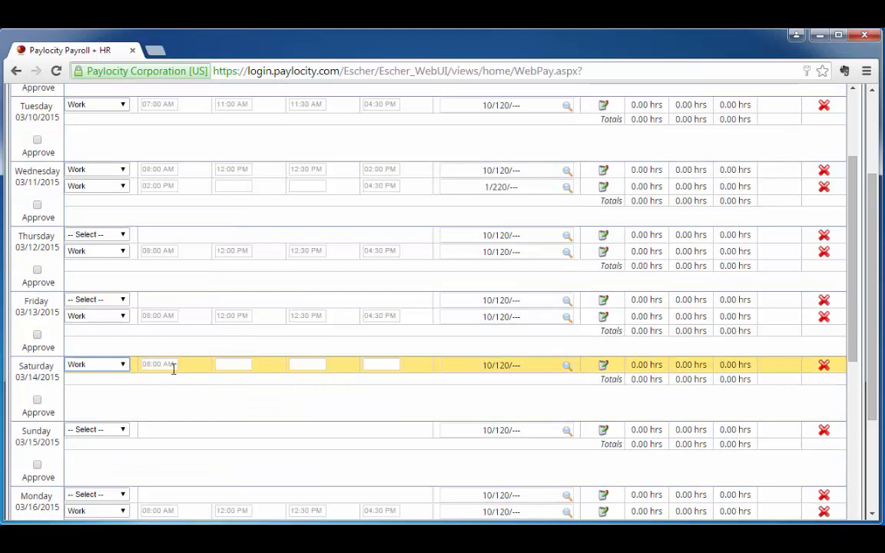
{"action": "left_click", "coordinate": [175, 368]}
{"action": "type", "text": "1"}
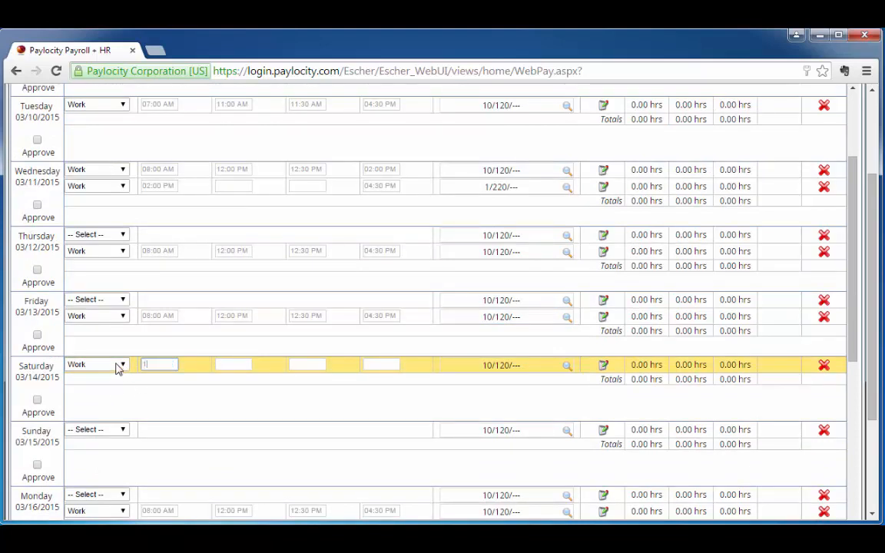
{"action": "type", "text": "0a"}
{"action": "key", "text": "Tab"}
{"action": "key", "text": "Tab"}
{"action": "key", "text": "Tab"}
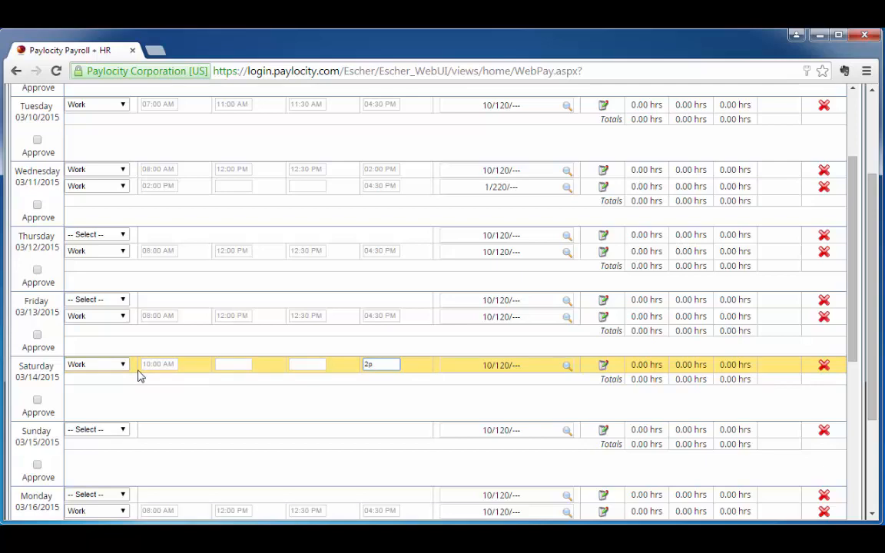
{"action": "key", "text": "Tab"}
Copy Saturday 03/14/2015's shift to Sunday 03/15/2015
{"action": "scroll", "coordinate": [278, 246], "scroll_direction": "up", "scroll_amount": 2}
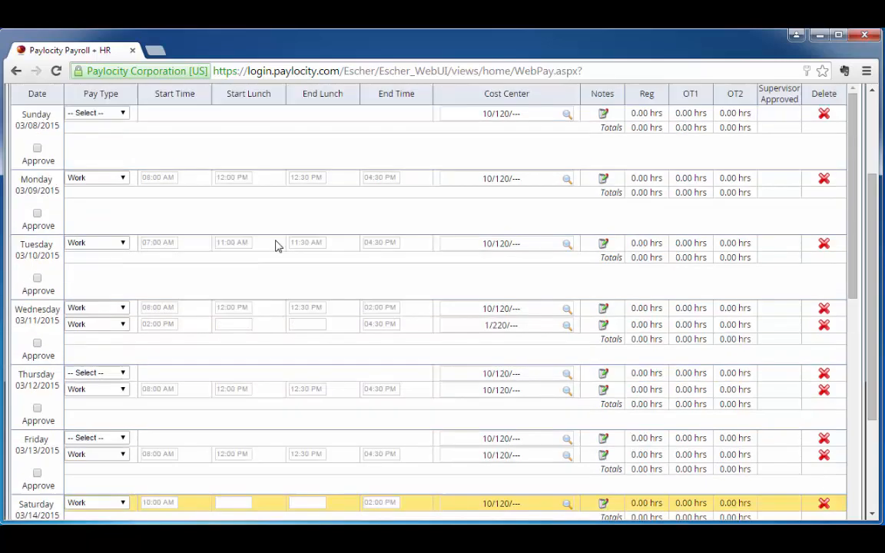
{"action": "scroll", "coordinate": [277, 246], "scroll_direction": "up", "scroll_amount": 1}
{"action": "left_click", "coordinate": [569, 139]}
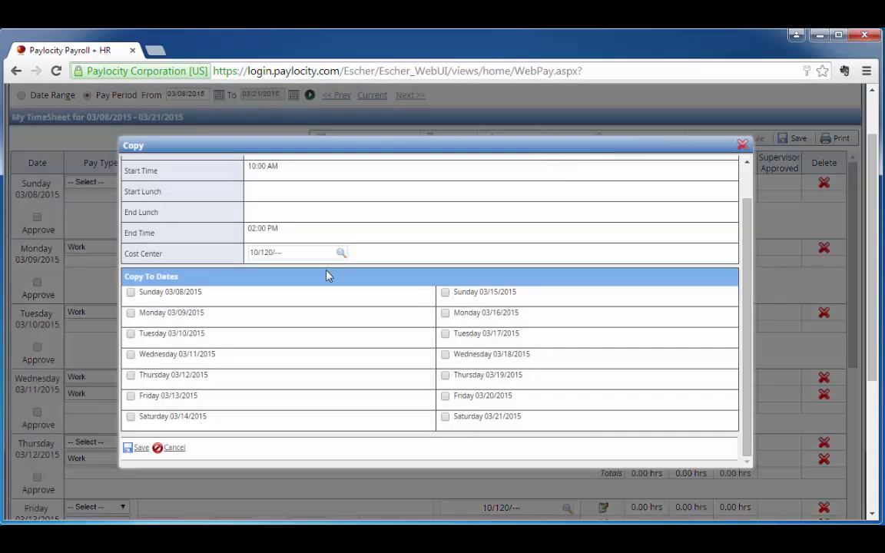
{"action": "left_click", "coordinate": [446, 294]}
{"action": "left_click", "coordinate": [143, 451]}
{"action": "scroll", "coordinate": [320, 392], "scroll_direction": "down", "scroll_amount": 3}
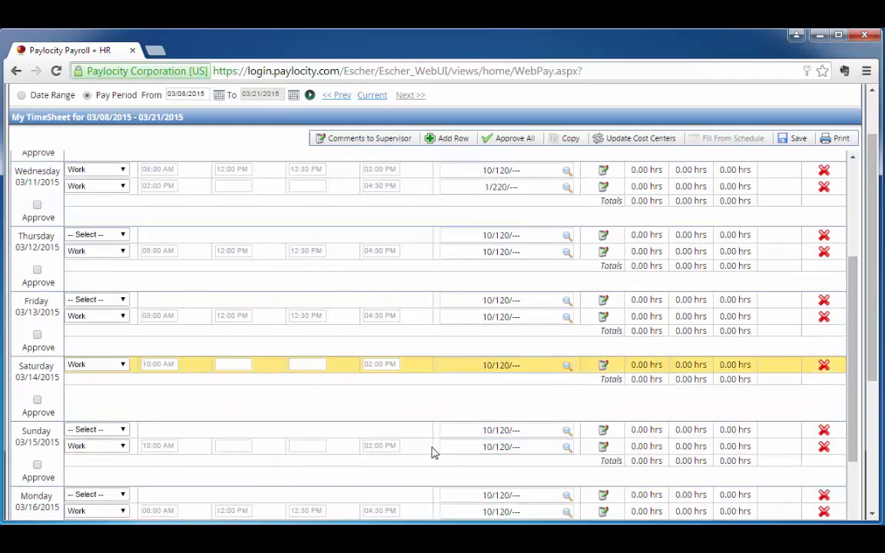
Try to save the timesheet with the entered and copied shifts
{"action": "scroll", "coordinate": [476, 425], "scroll_direction": "up", "scroll_amount": 3}
{"action": "scroll", "coordinate": [483, 422], "scroll_direction": "up", "scroll_amount": 2}
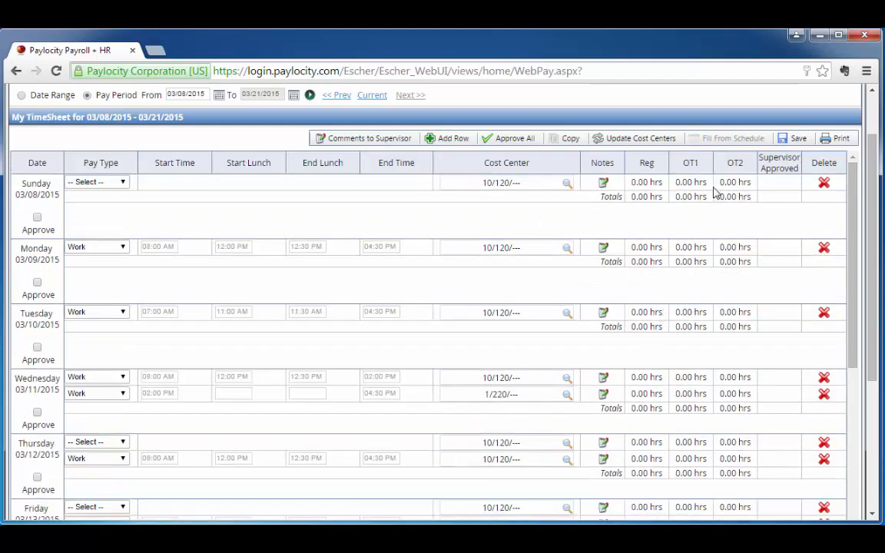
{"action": "left_click", "coordinate": [791, 143]}
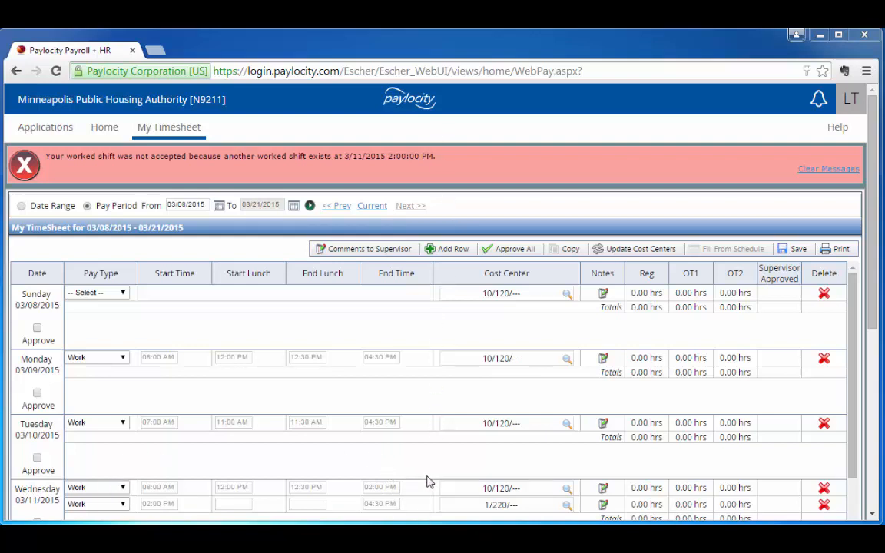
Set the start time of Wednesday's second row to 02:01 PM and save the timesheet
{"action": "left_click", "coordinate": [162, 503]}
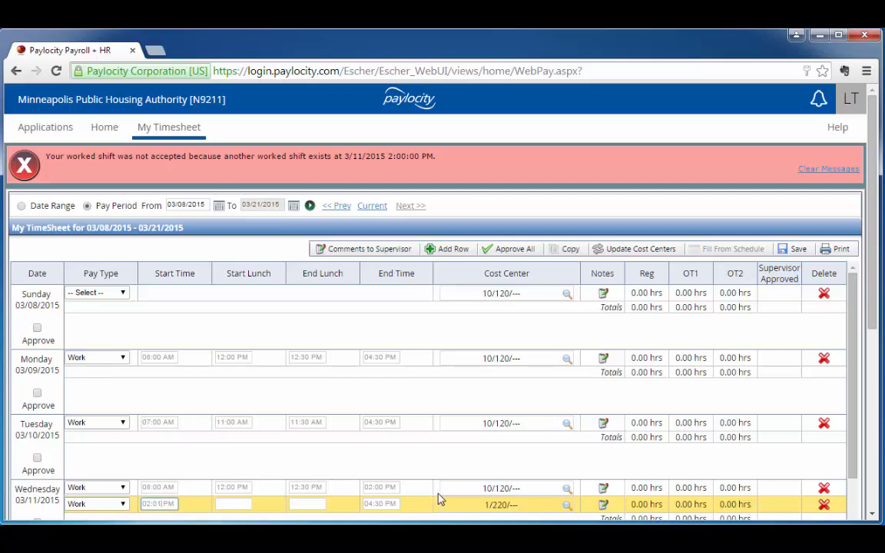
{"action": "left_click", "coordinate": [799, 249]}
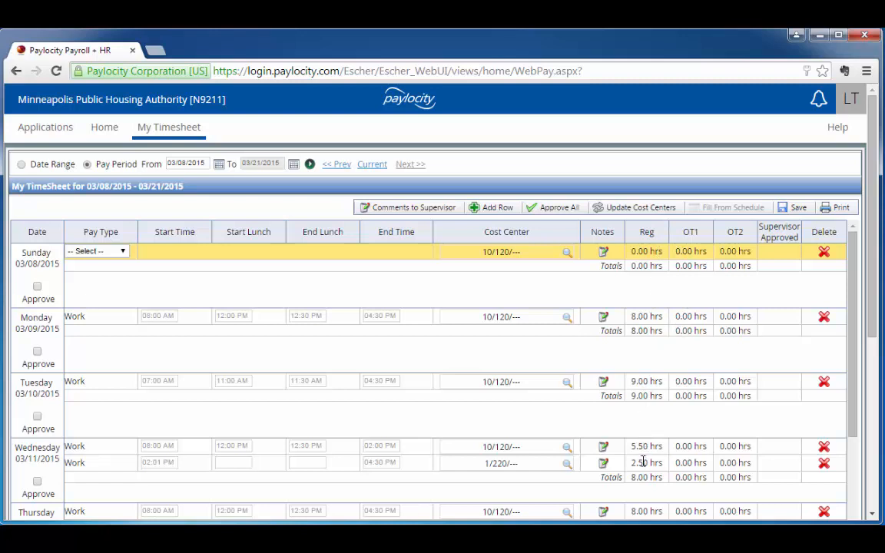
{"action": "scroll", "coordinate": [681, 415], "scroll_direction": "down", "scroll_amount": 1}
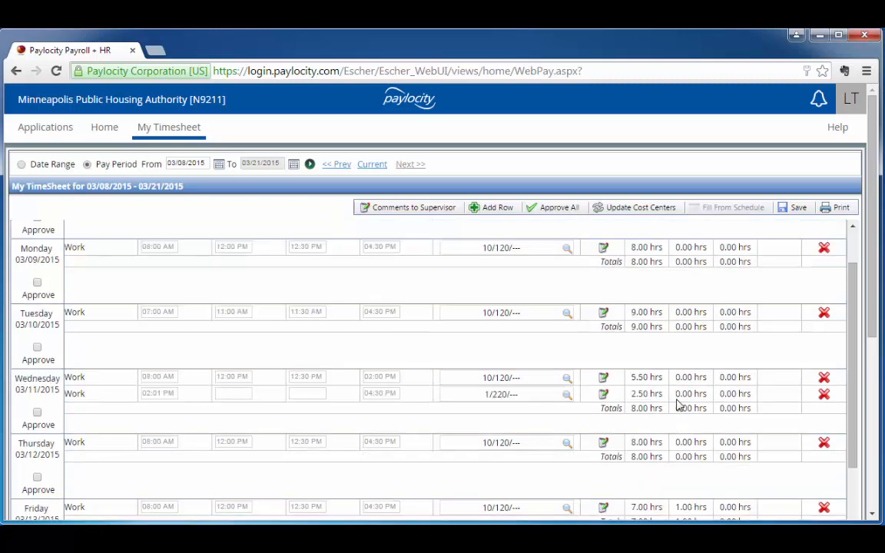
{"action": "scroll", "coordinate": [676, 403], "scroll_direction": "down", "scroll_amount": 2}
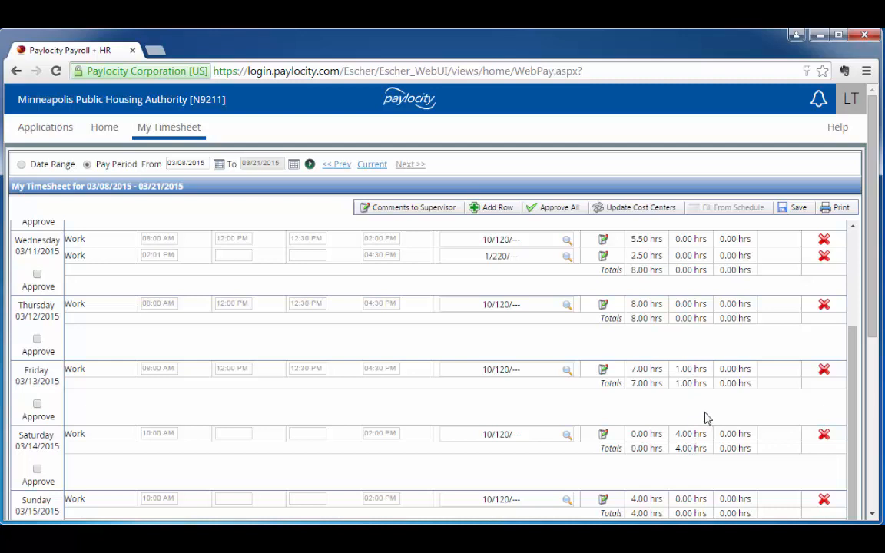
Add the note "Worked in Glendale" to Wednesday's second row and save the timesheet
{"action": "scroll", "coordinate": [707, 415], "scroll_direction": "up", "scroll_amount": 4}
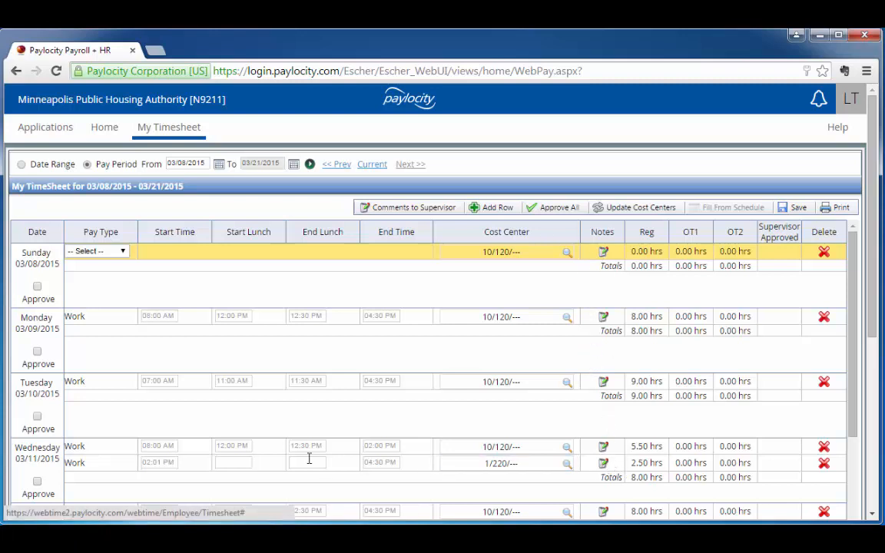
{"action": "left_click", "coordinate": [603, 464]}
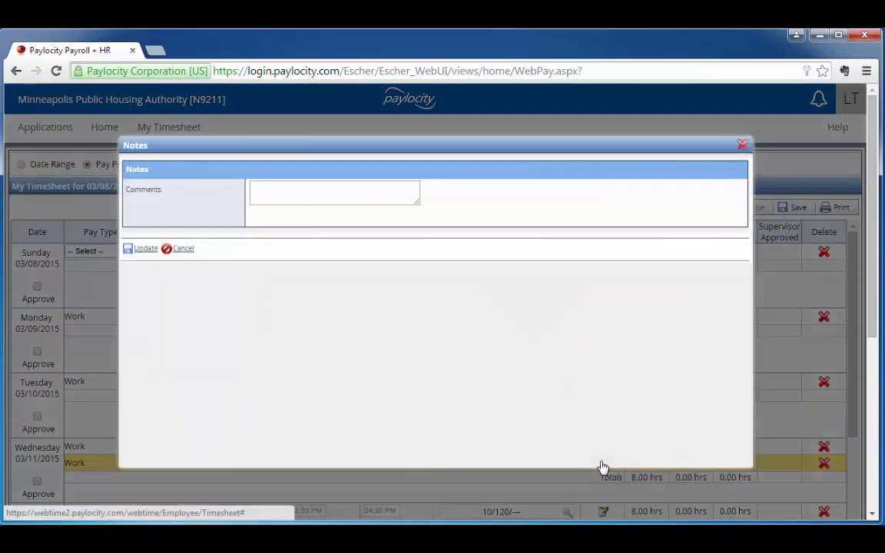
{"action": "left_click", "coordinate": [283, 192]}
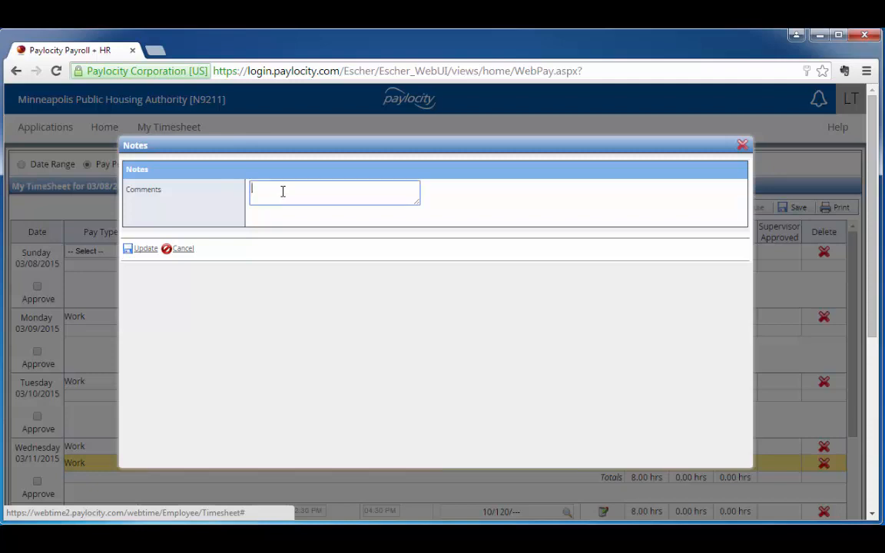
{"action": "type", "text": "Wo"}
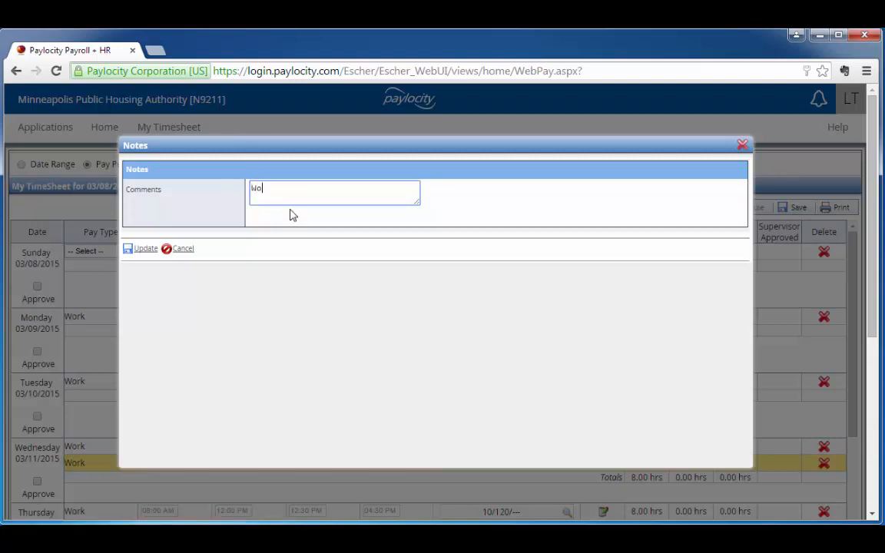
{"action": "type", "text": "rked in Glendale"}
{"action": "left_click", "coordinate": [144, 251]}
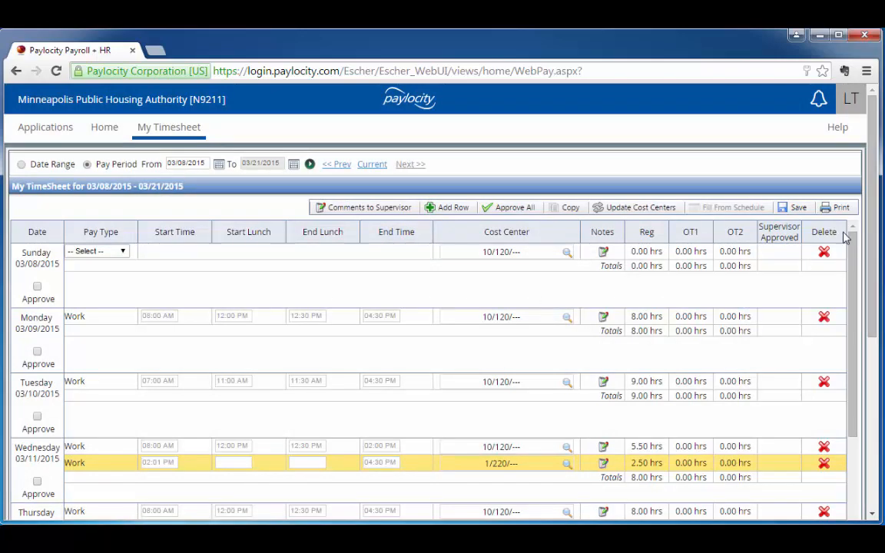
{"action": "left_click", "coordinate": [798, 208]}
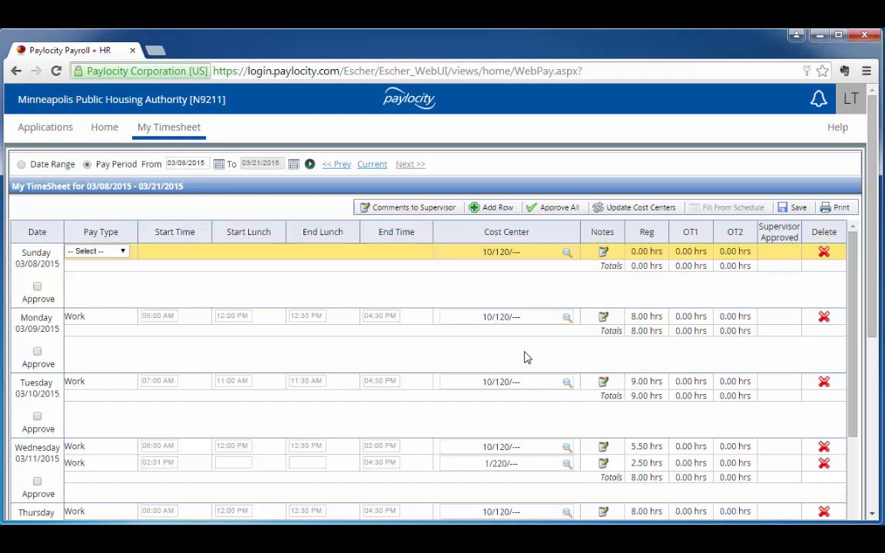
Add a second row to Thursday 03/12/2015 with pay type Work
{"action": "scroll", "coordinate": [526, 356], "scroll_direction": "down", "scroll_amount": 1}
{"action": "scroll", "coordinate": [522, 346], "scroll_direction": "down", "scroll_amount": 1}
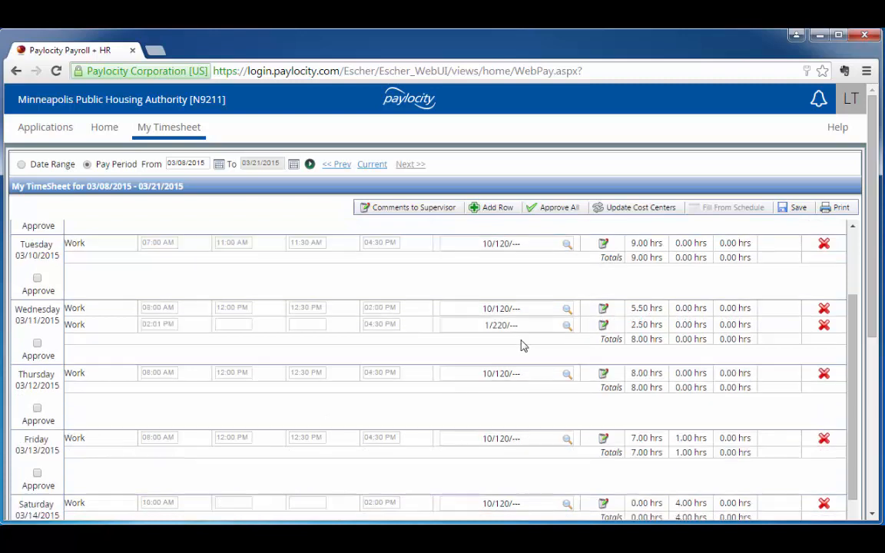
{"action": "left_click", "coordinate": [112, 381]}
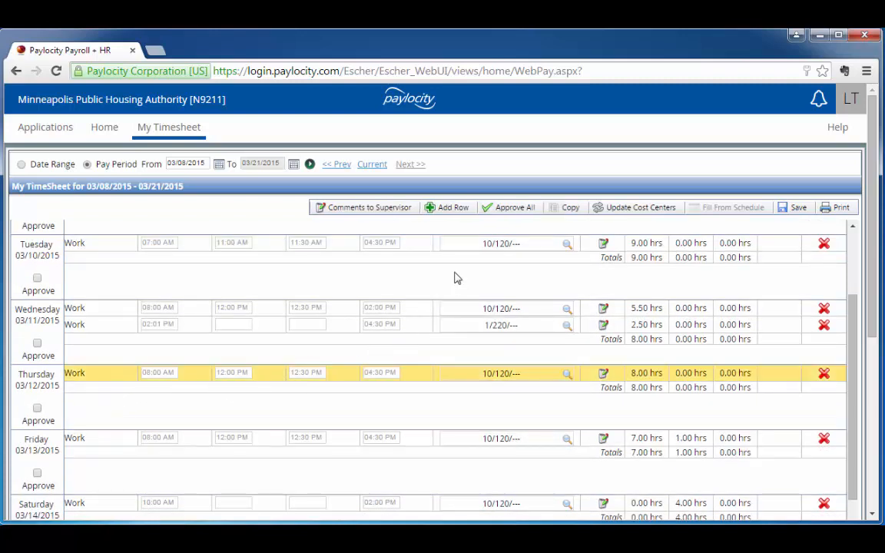
{"action": "left_click", "coordinate": [454, 207]}
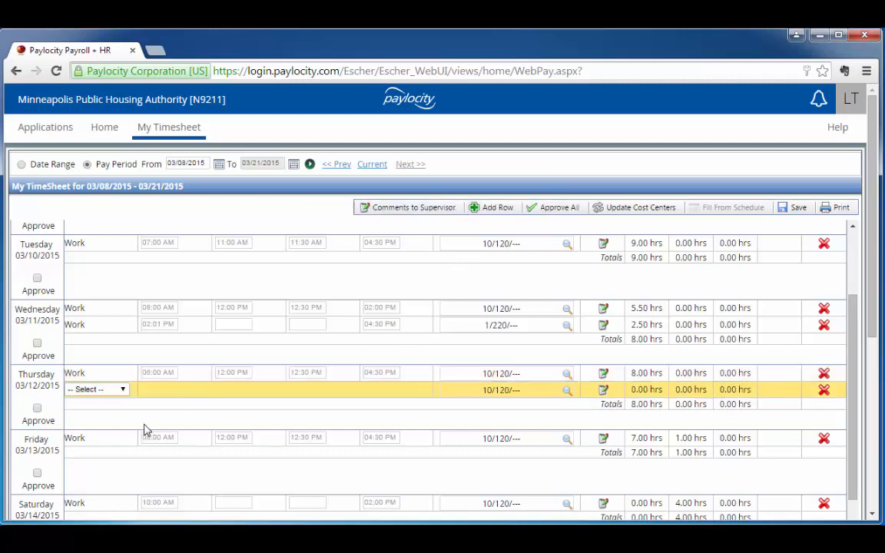
{"action": "left_click", "coordinate": [123, 390]}
{"action": "left_click", "coordinate": [112, 411]}
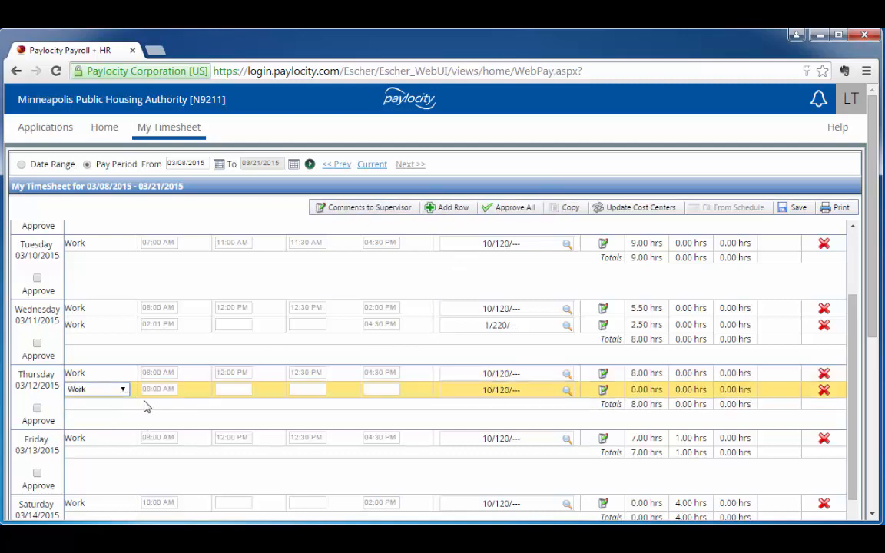
Set Thursday's second row to start at 07:00 PM and end at 07:30 PM, without a lunch
{"action": "key", "text": "Tab"}
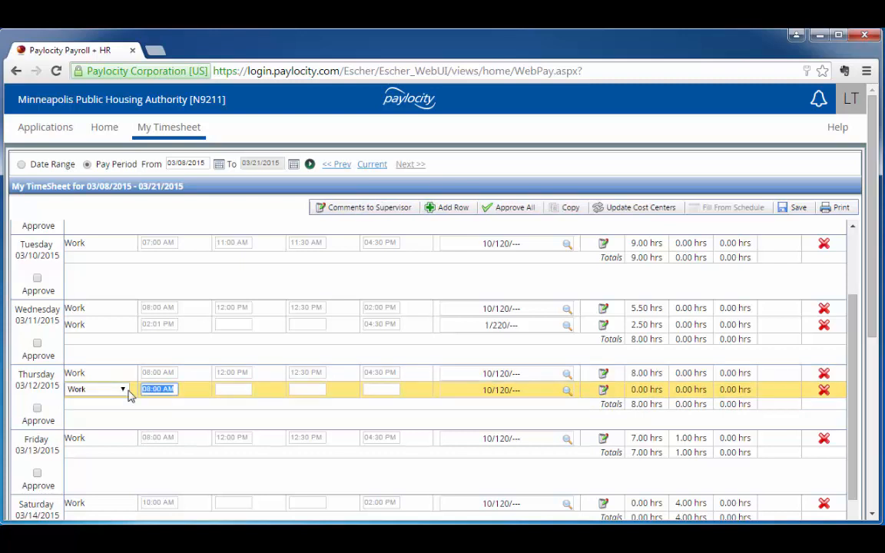
{"action": "type", "text": "7p"}
{"action": "key", "text": "Tab"}
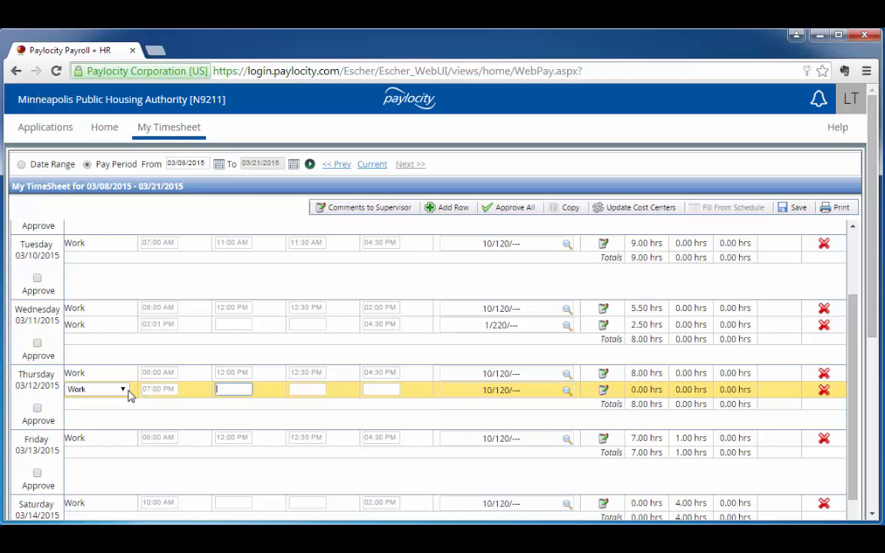
{"action": "left_click", "coordinate": [384, 392]}
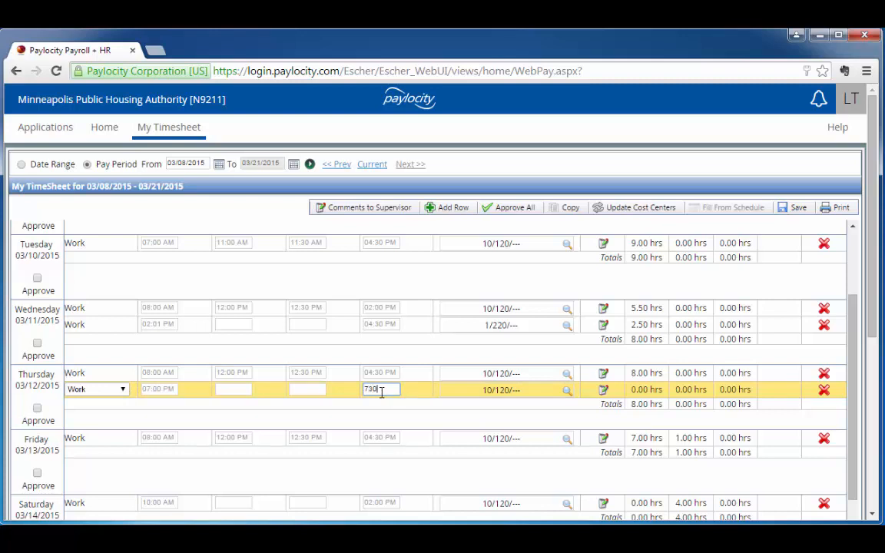
{"action": "type", "text": "730p"}
{"action": "key", "text": "Tab"}
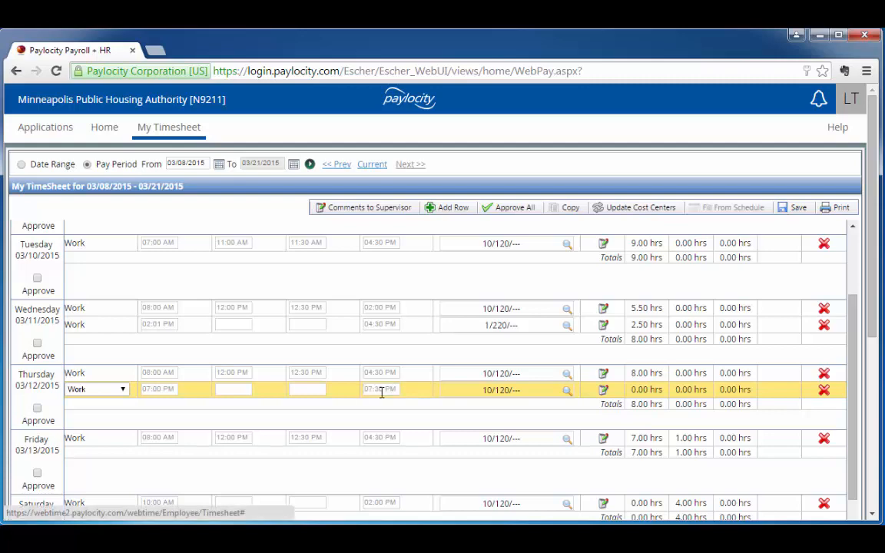
Add a note to the second row of Thursday 03/12/2015 reading "Callback, work order" followed by the work order number
{"action": "left_click", "coordinate": [604, 391]}
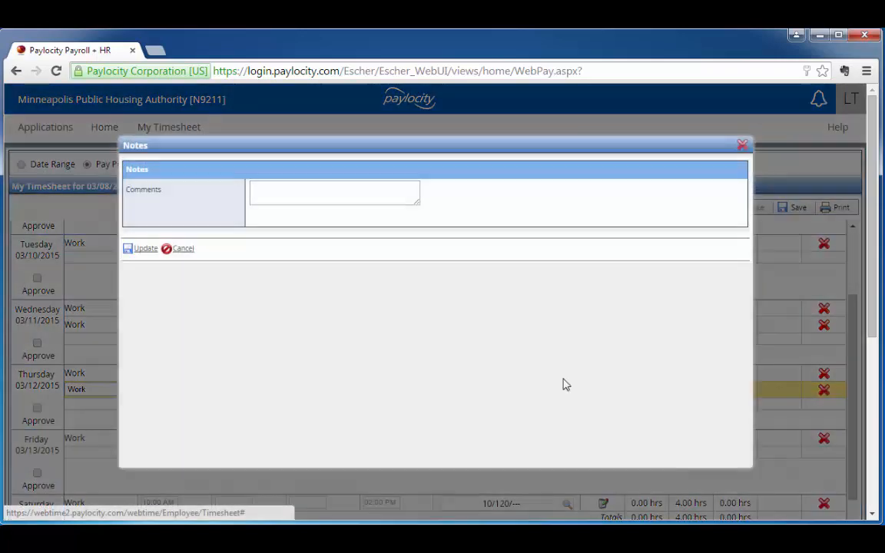
{"action": "left_click", "coordinate": [281, 192]}
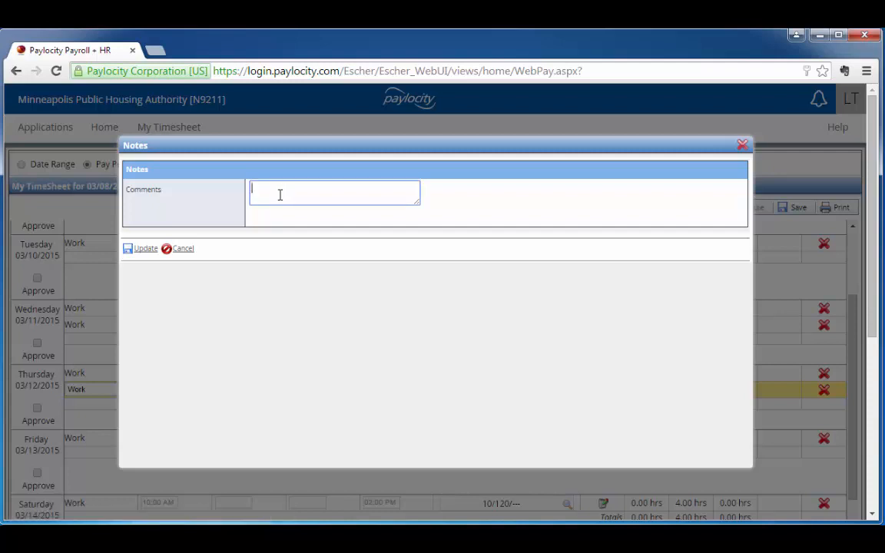
{"action": "type", "text": "Callback"}
{"action": "type", "text": ", work order #111111"}
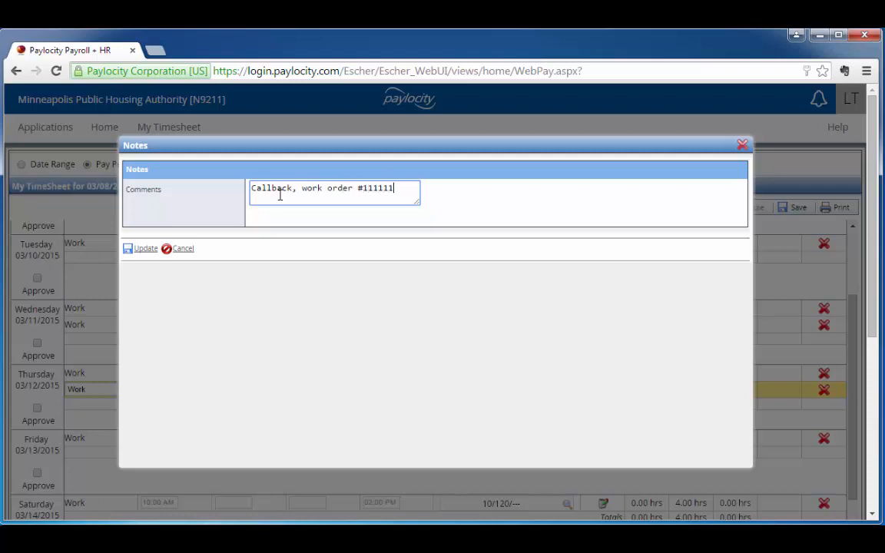
{"action": "left_click", "coordinate": [140, 253]}
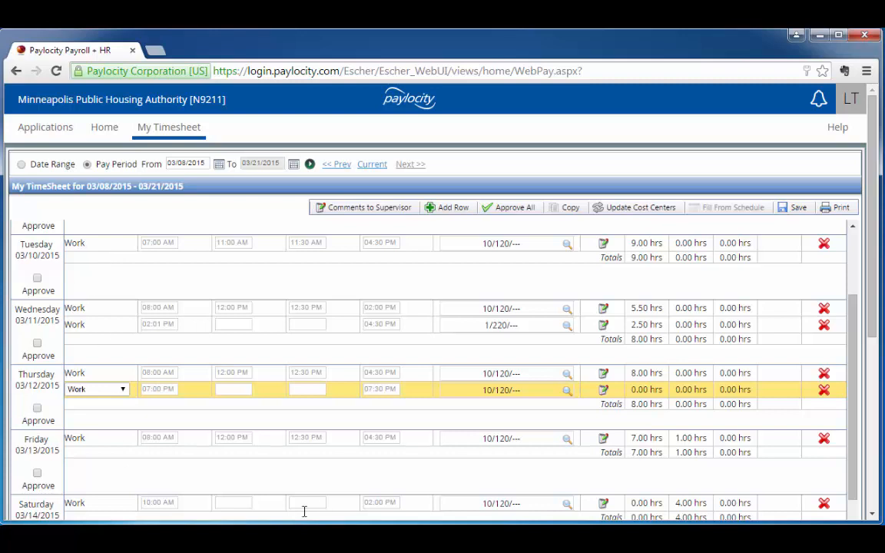
Add a second row to Tuesday 03/17/2015 with pay type Work
{"action": "scroll", "coordinate": [313, 486], "scroll_direction": "down", "scroll_amount": 3}
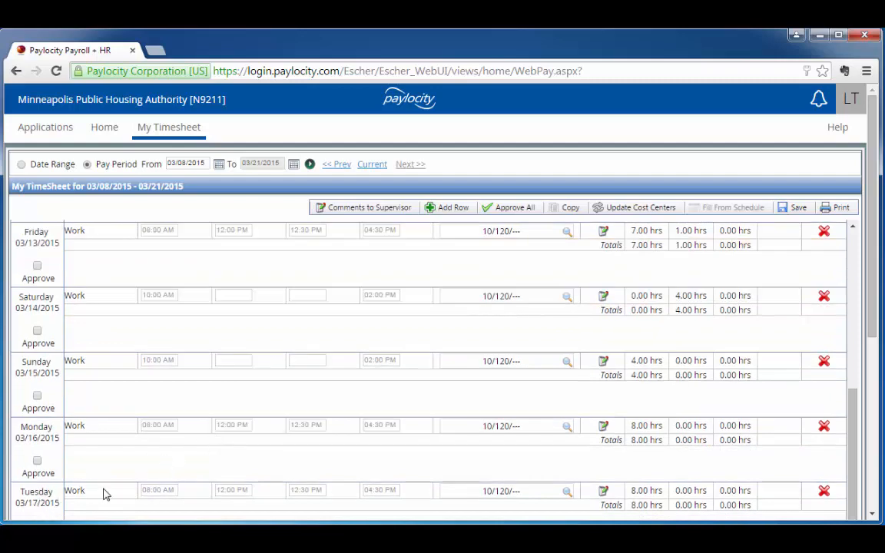
{"action": "left_click", "coordinate": [102, 493]}
{"action": "left_click", "coordinate": [452, 208]}
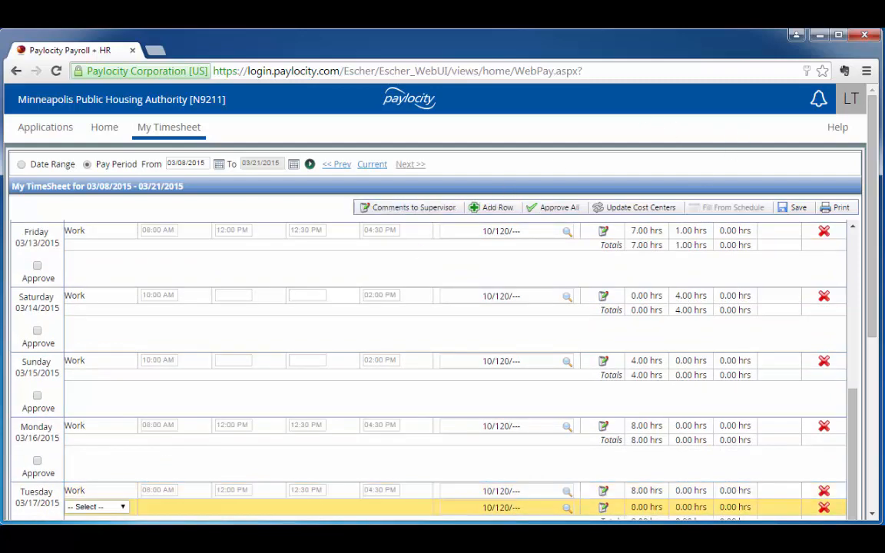
{"action": "left_click", "coordinate": [125, 508]}
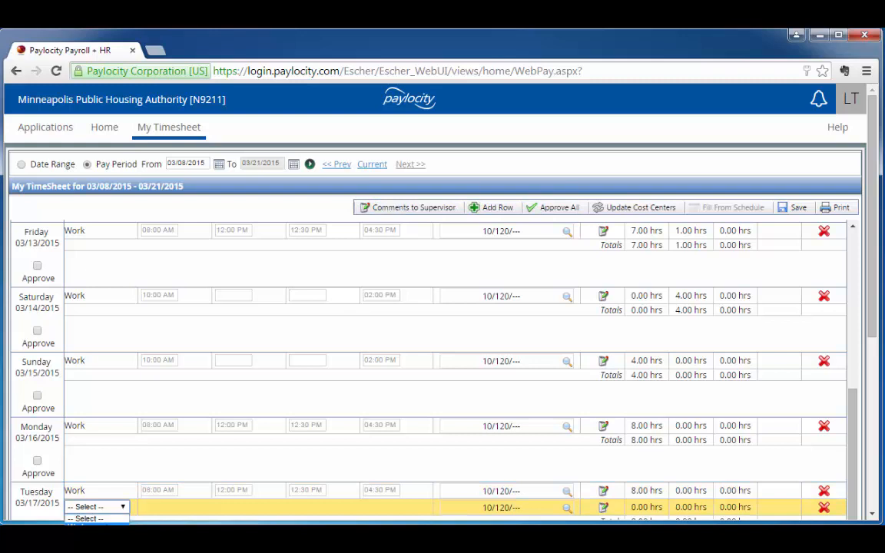
{"action": "left_click", "coordinate": [111, 531]}
Set the second row of Tuesday 03/17/2015 to start at 08:00 PM and end at 08:30 PM, without a lunch
{"action": "left_click_drag", "start_coordinate": [174, 507], "coordinate": [114, 507]}
{"action": "type", "text": "8"}
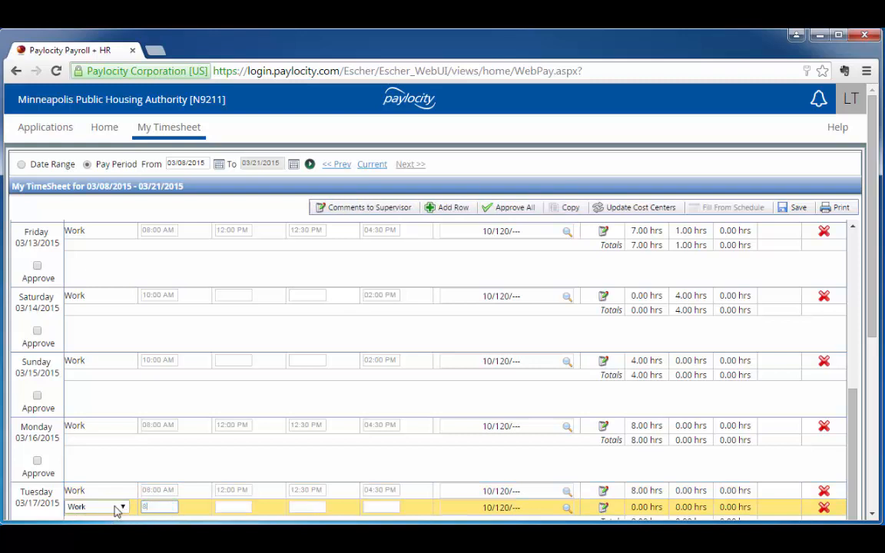
{"action": "type", "text": "p"}
{"action": "key", "text": "Tab"}
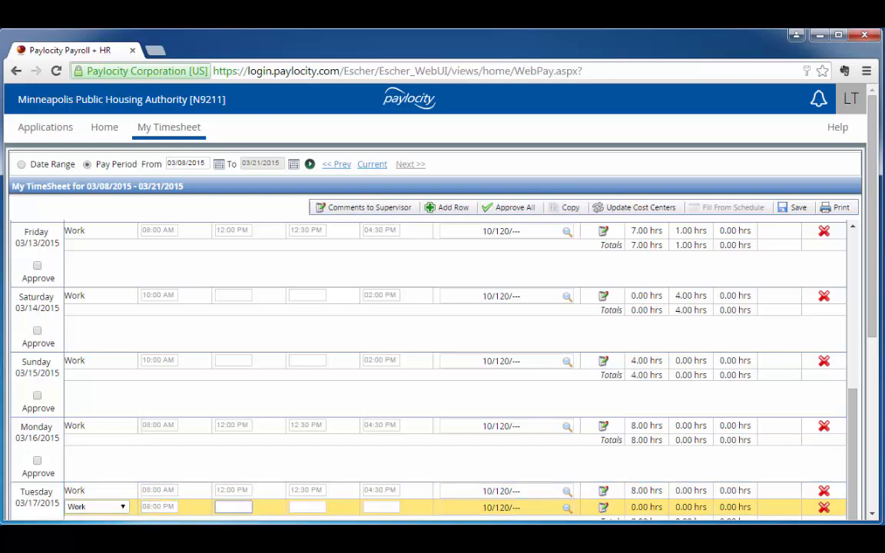
{"action": "left_click", "coordinate": [386, 508]}
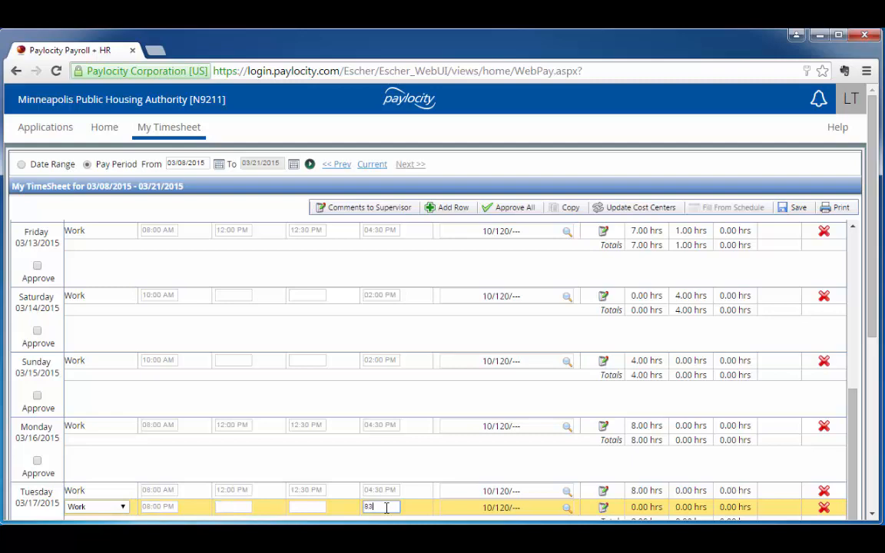
Assign the second row of Tuesday 03/17/2015 to the Scattered Sites [2] fund and the Family Services Operations org (220)
{"action": "left_click", "coordinate": [568, 509]}
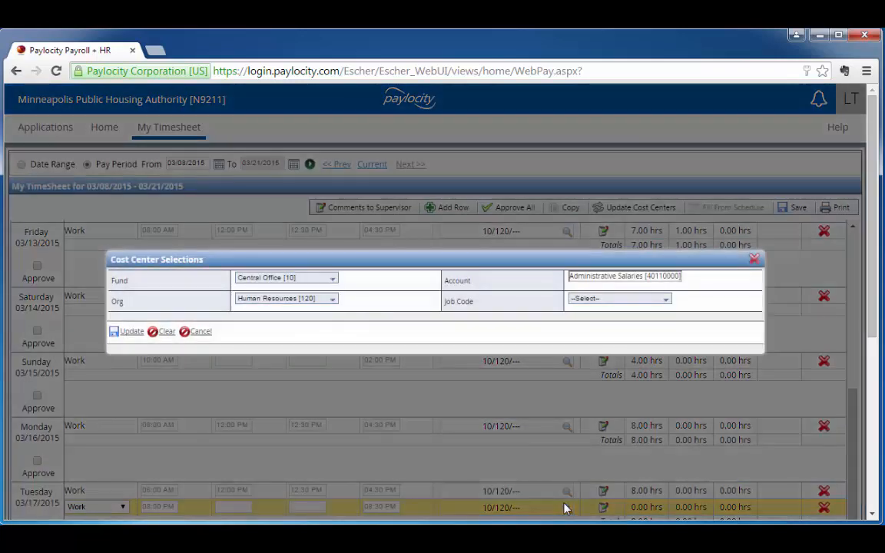
{"action": "left_click", "coordinate": [335, 281]}
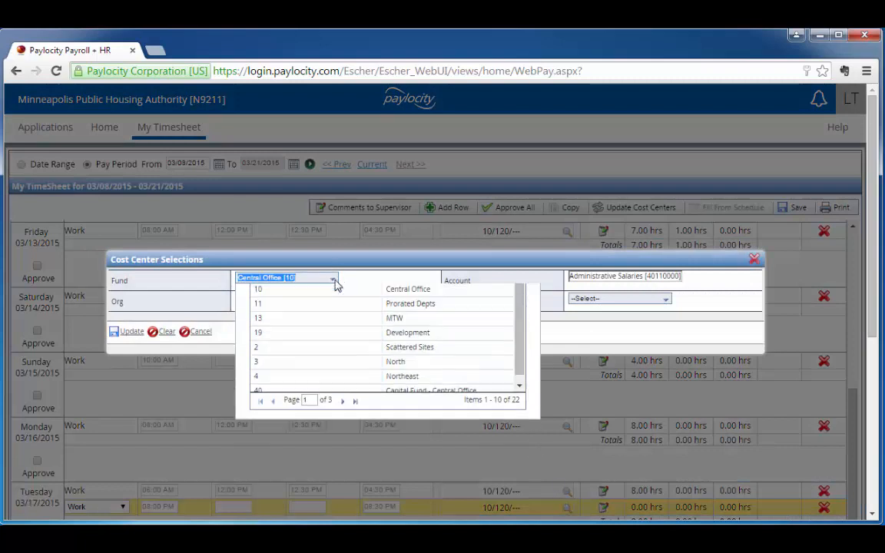
{"action": "left_click", "coordinate": [415, 405]}
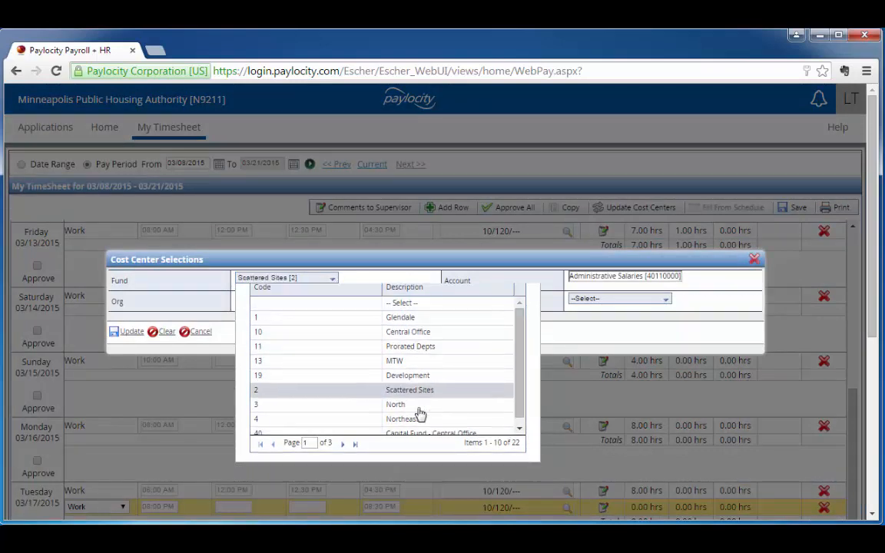
{"action": "left_click", "coordinate": [334, 300]}
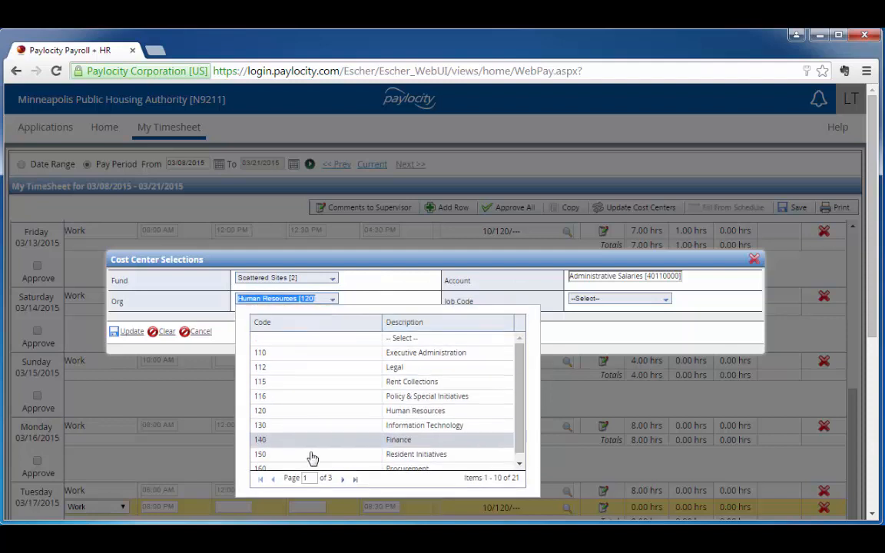
{"action": "left_click", "coordinate": [342, 478]}
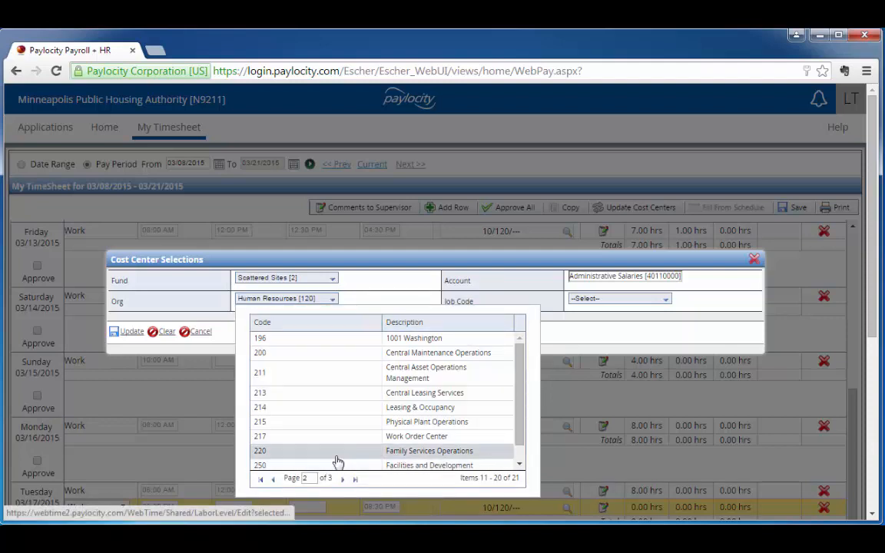
{"action": "left_click", "coordinate": [336, 460]}
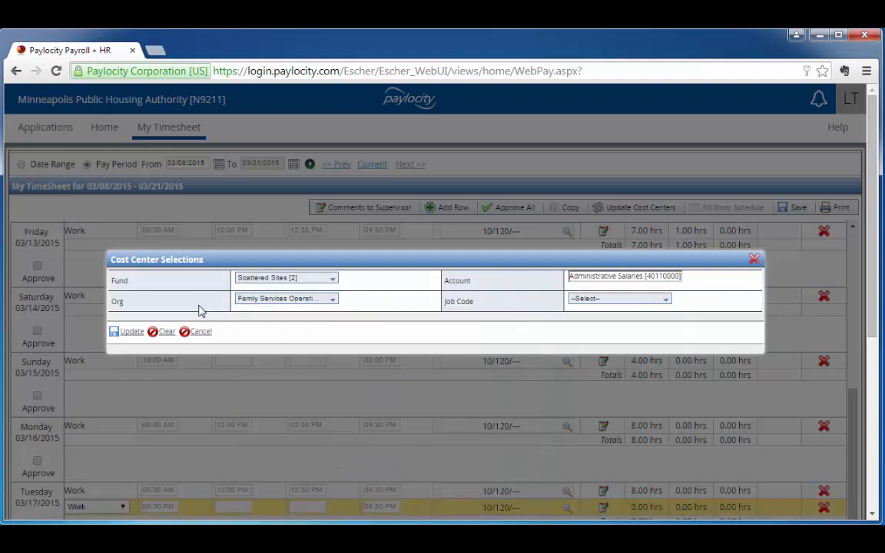
{"action": "left_click", "coordinate": [132, 332]}
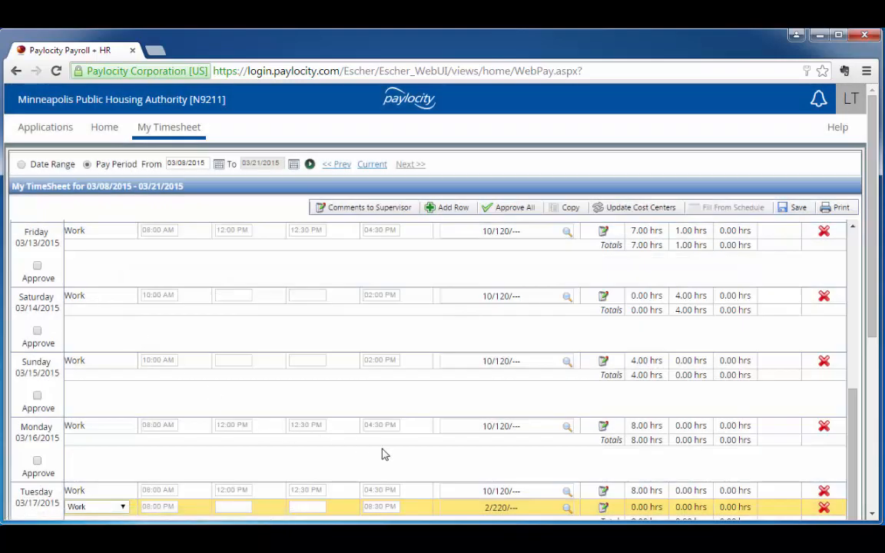
Add the note "Worked in Scattered Sites, Callback" to the second row of Tuesday 03/17/2015
{"action": "left_click", "coordinate": [603, 508]}
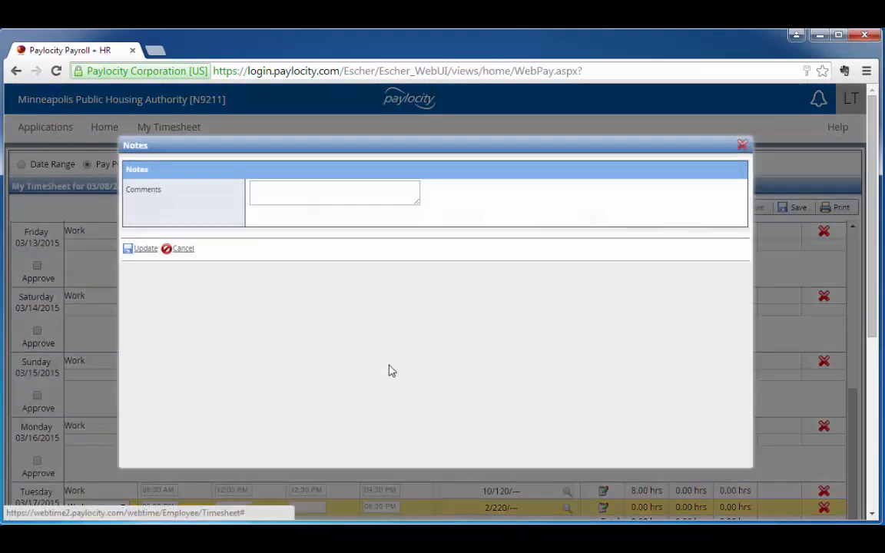
{"action": "left_click", "coordinate": [309, 195]}
{"action": "type", "text": "Worked in S"}
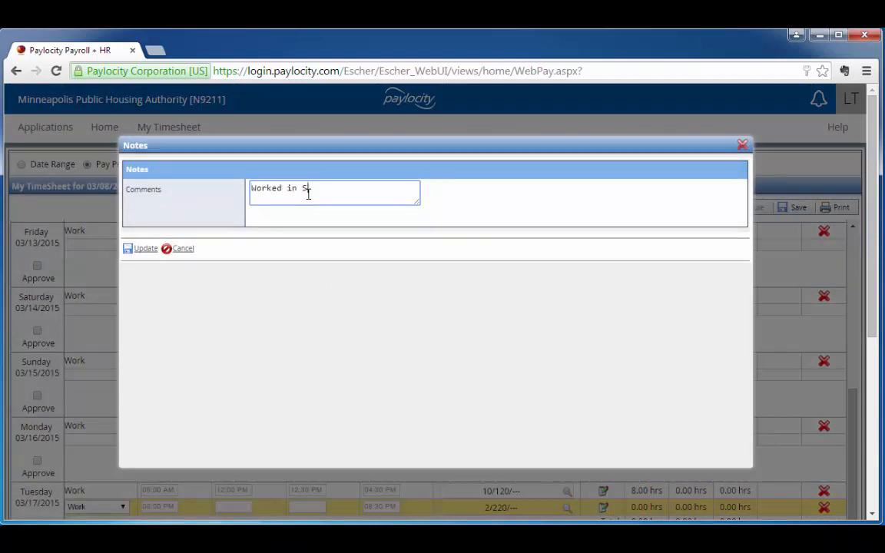
{"action": "type", "text": "eattered Sites, "}
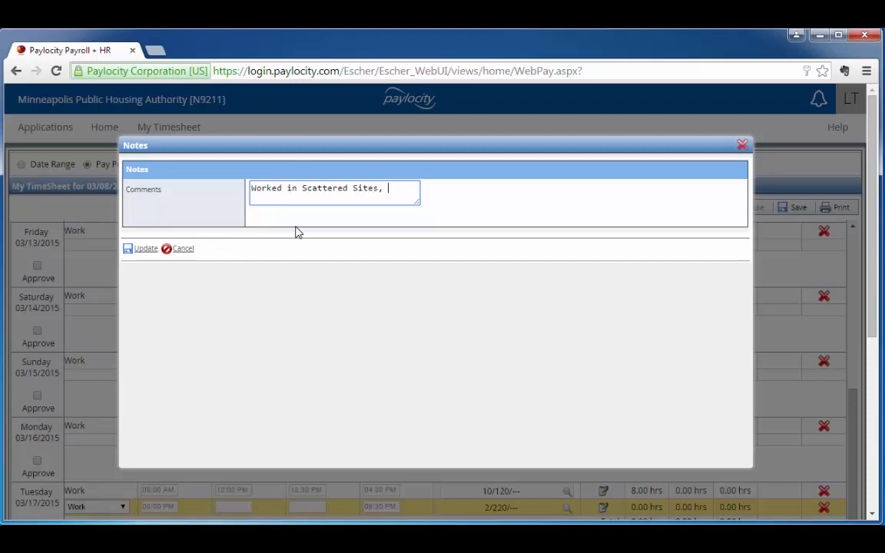
{"action": "type", "text": "Callback"}
{"action": "left_click", "coordinate": [146, 249]}
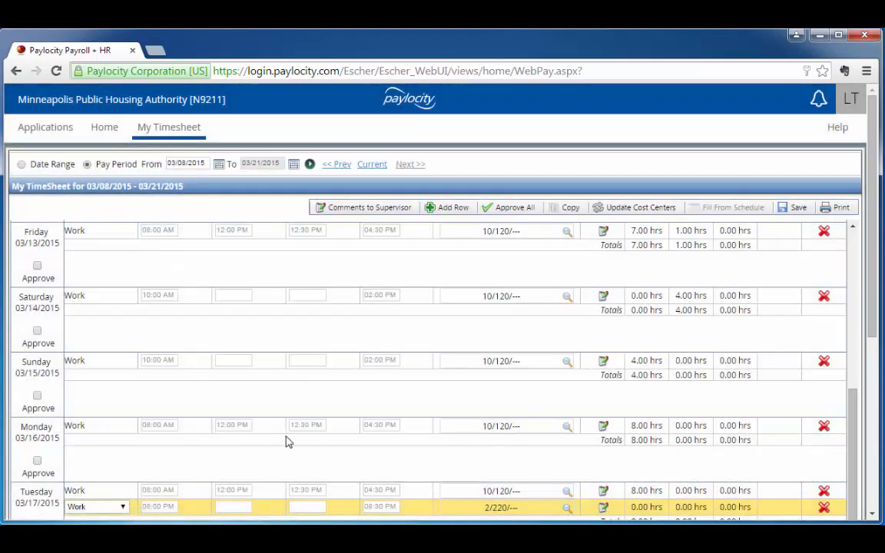
Add a second row to Thursday 03/19/2015 with pay type Work
{"action": "scroll", "coordinate": [305, 411], "scroll_direction": "down", "scroll_amount": 3}
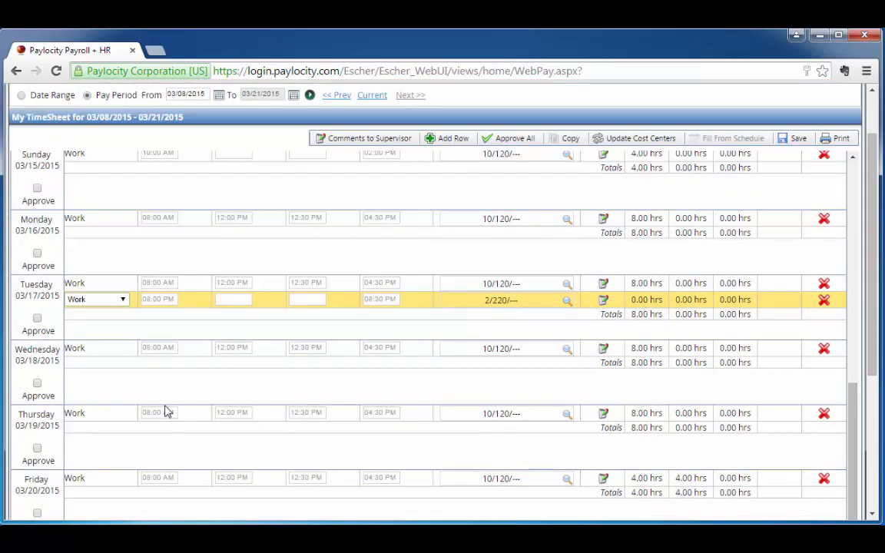
{"action": "left_click", "coordinate": [109, 415]}
{"action": "left_click", "coordinate": [452, 139]}
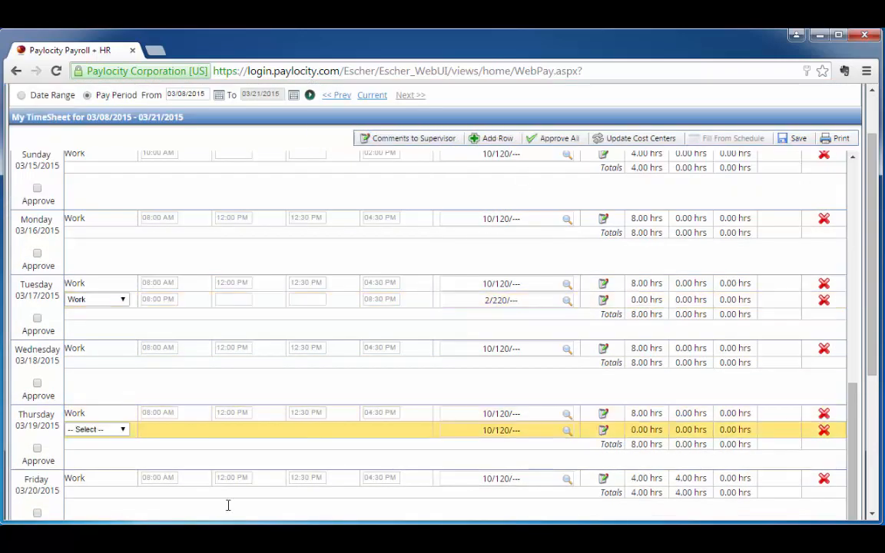
{"action": "left_click", "coordinate": [122, 430]}
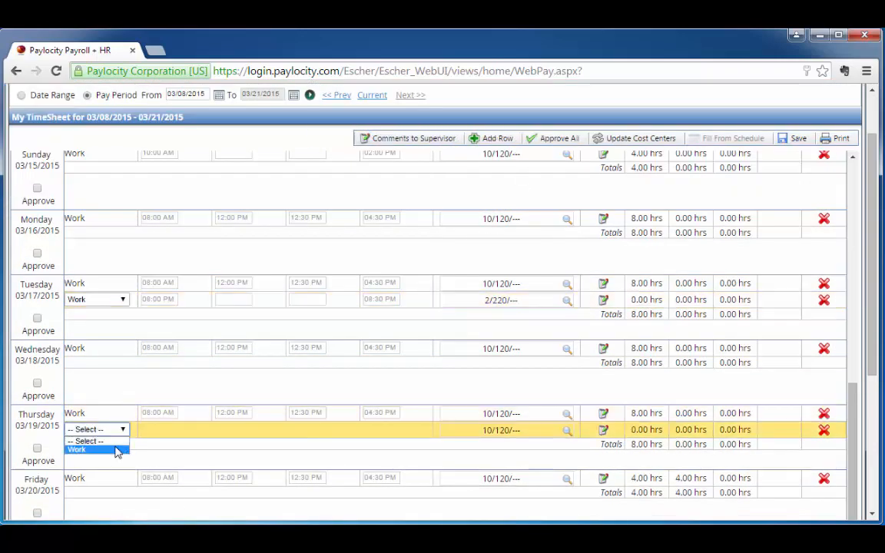
{"action": "left_click", "coordinate": [114, 452]}
Set the second row of Thursday 03/19/2015 to start at 07:00 PM and end at 07:15 PM, without a lunch
{"action": "left_click", "coordinate": [165, 428]}
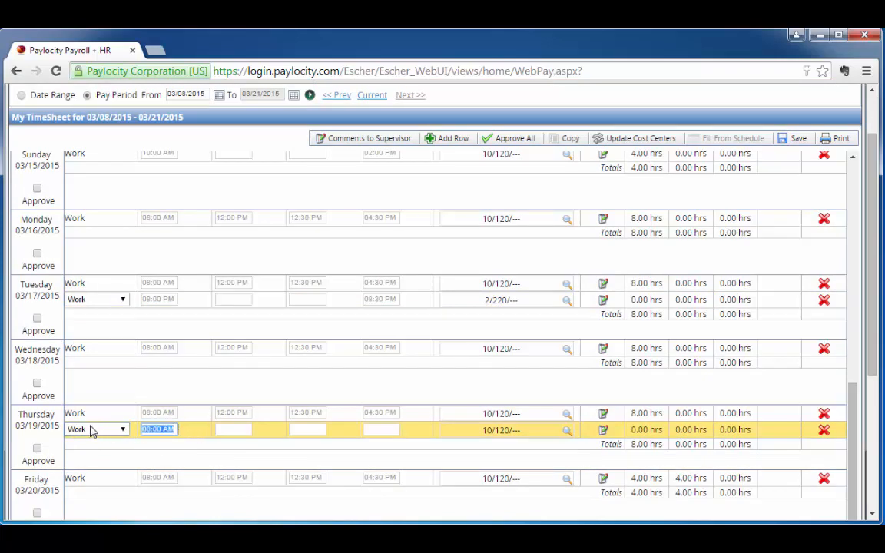
{"action": "type", "text": "7p"}
{"action": "key", "text": "Tab"}
{"action": "left_click", "coordinate": [369, 430]}
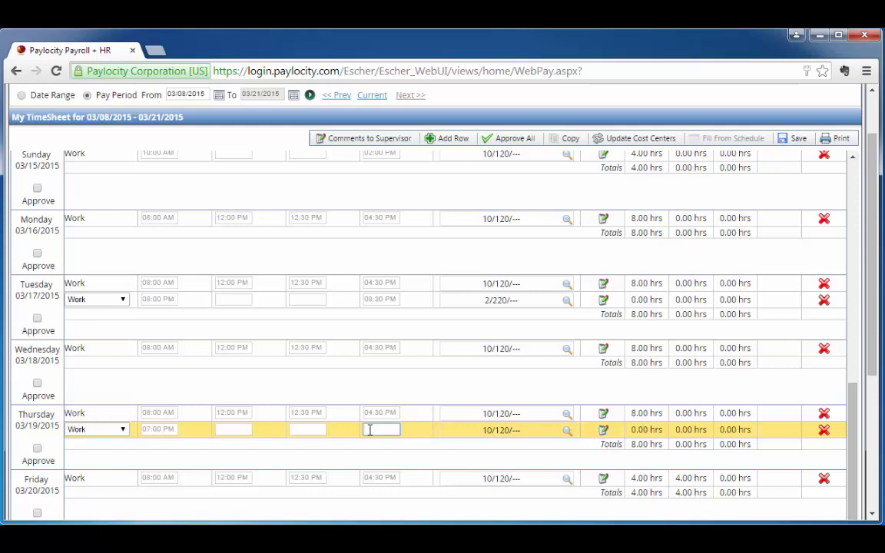
{"action": "type", "text": "746"}
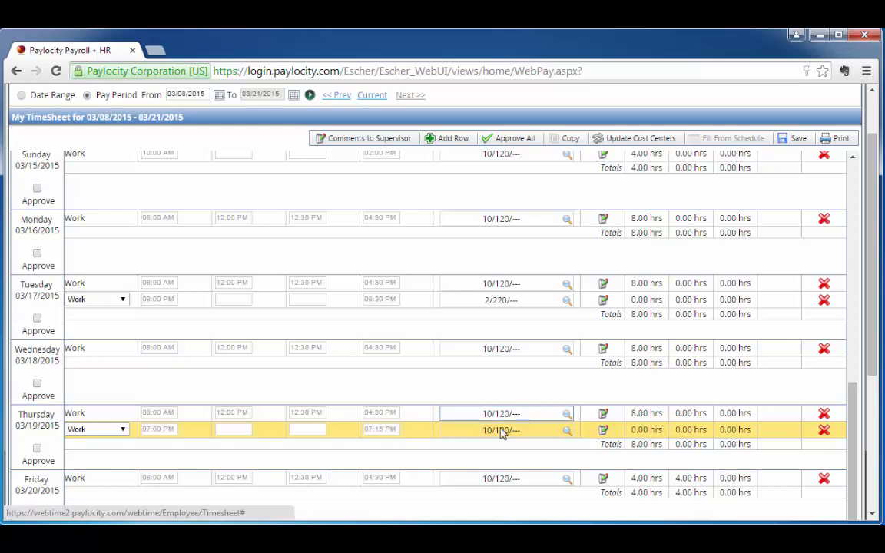
Add the note "Callback" to the second row of Thursday 03/19/2015
{"action": "left_click", "coordinate": [603, 430]}
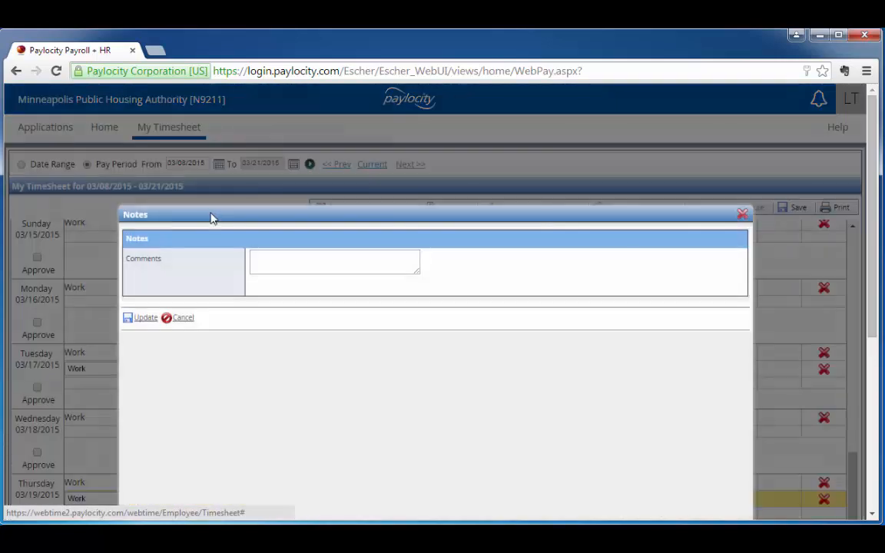
{"action": "left_click", "coordinate": [286, 259]}
{"action": "type", "text": "Cal"}
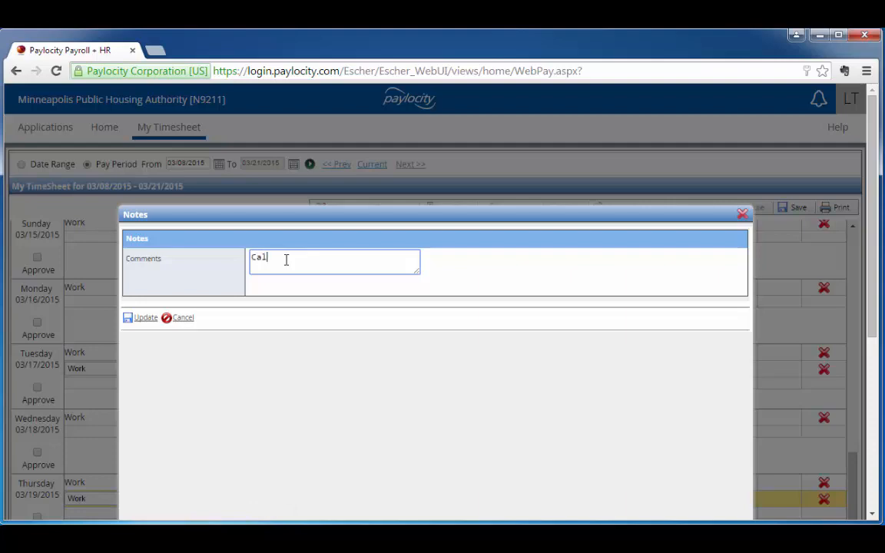
{"action": "type", "text": "lback"}
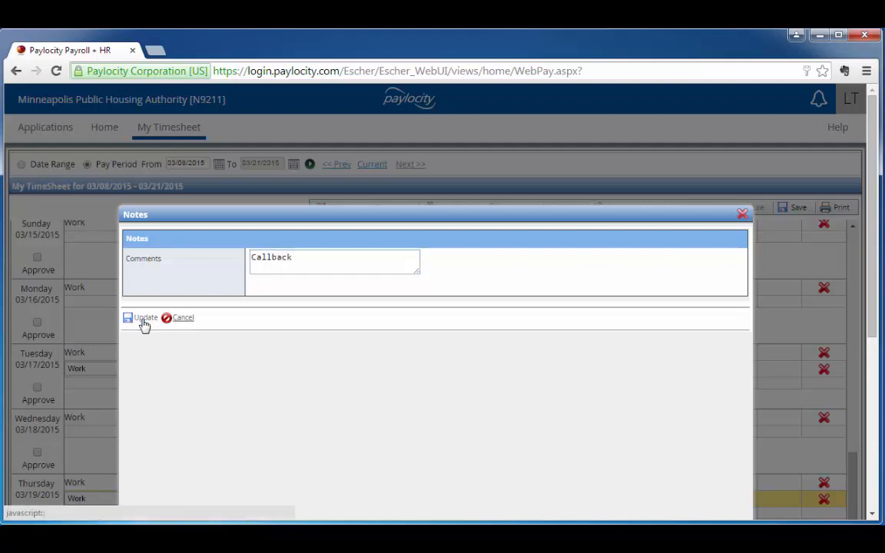
{"action": "left_click", "coordinate": [144, 319]}
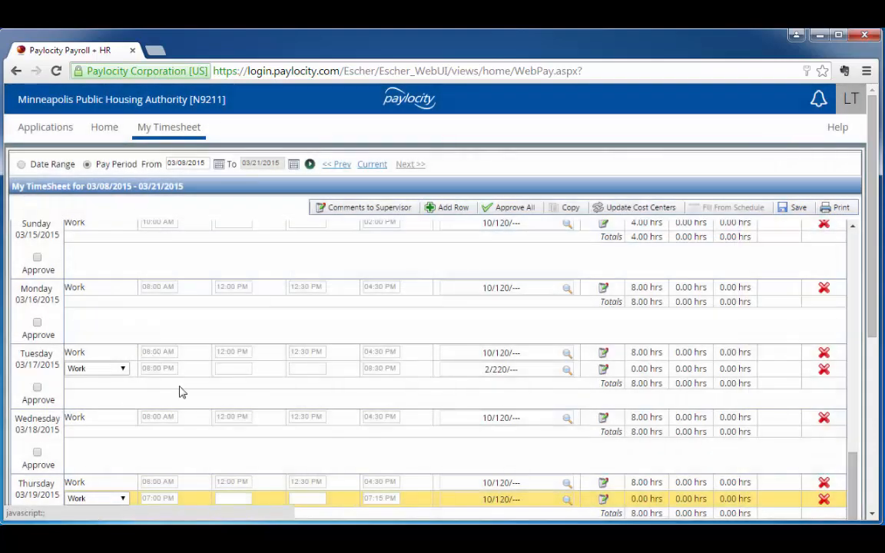
Save the timesheet and delete the second row (07:00 PM to 07:15 PM) of Thursday 03/19/2015
{"action": "left_click", "coordinate": [796, 208]}
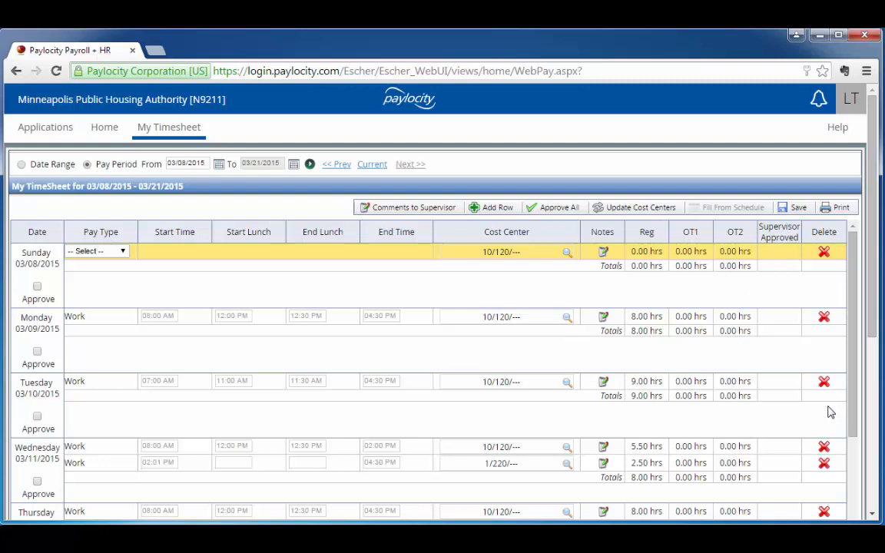
{"action": "scroll", "coordinate": [824, 409], "scroll_direction": "down", "scroll_amount": 1}
{"action": "scroll", "coordinate": [824, 409], "scroll_direction": "down", "scroll_amount": 6}
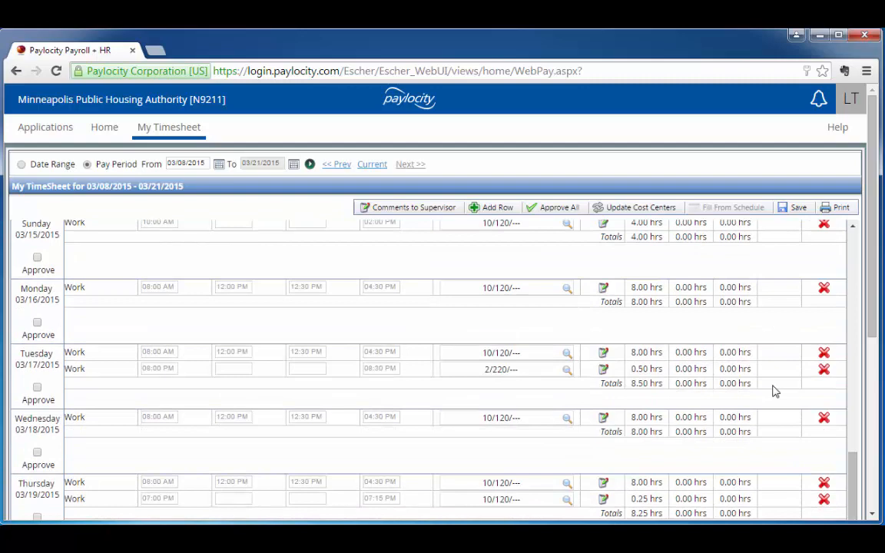
{"action": "scroll", "coordinate": [775, 392], "scroll_direction": "down", "scroll_amount": 1}
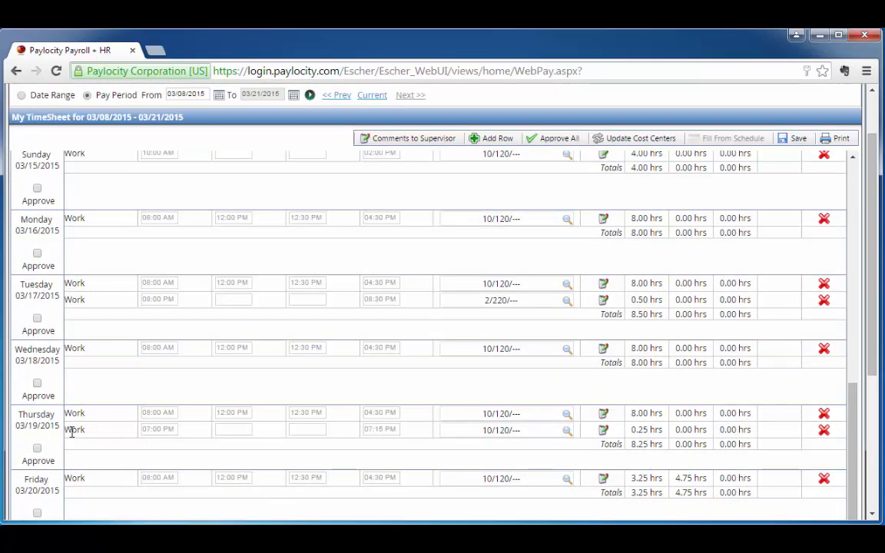
{"action": "left_click", "coordinate": [824, 430]}
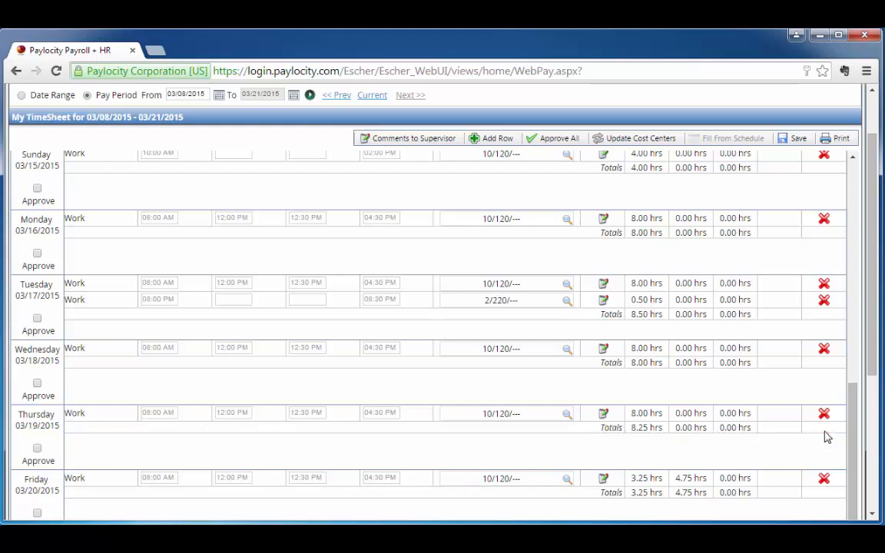
Save the timesheet, approve every day of the 03/08/2015 - 03/21/2015 pay period, and save the approvals
{"action": "left_click", "coordinate": [795, 140]}
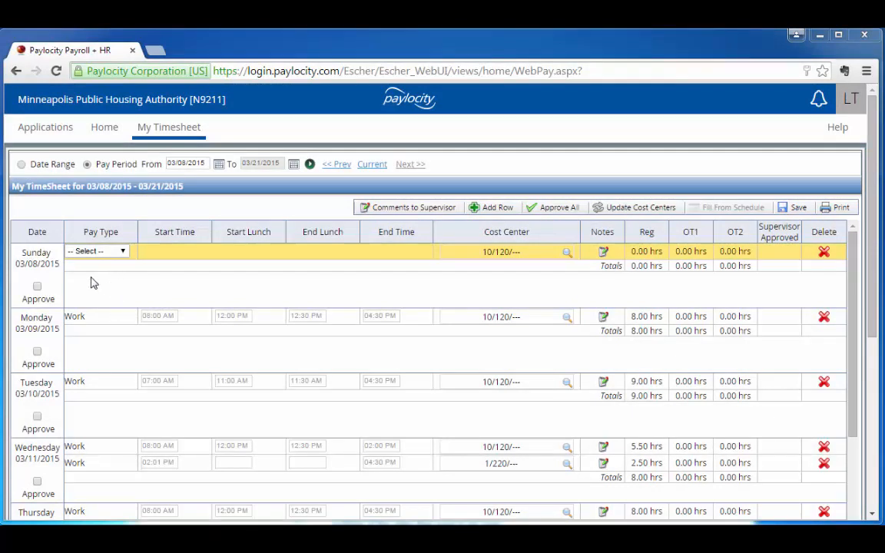
{"action": "left_click", "coordinate": [36, 352]}
{"action": "left_click", "coordinate": [37, 416]}
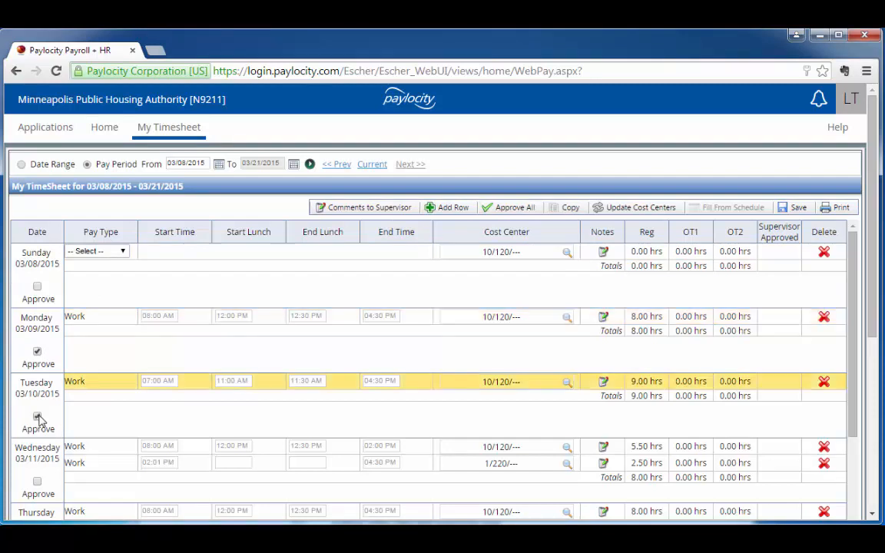
{"action": "left_click", "coordinate": [526, 214]}
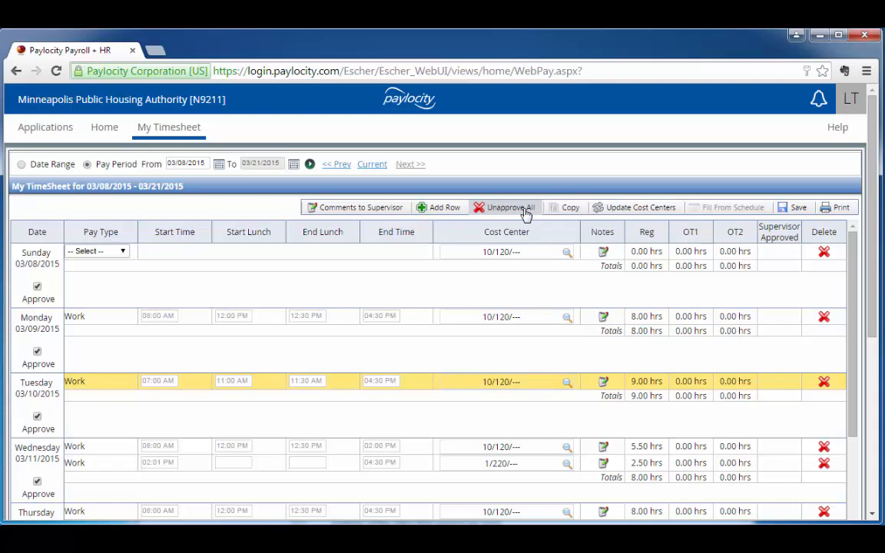
{"action": "left_click", "coordinate": [799, 208]}
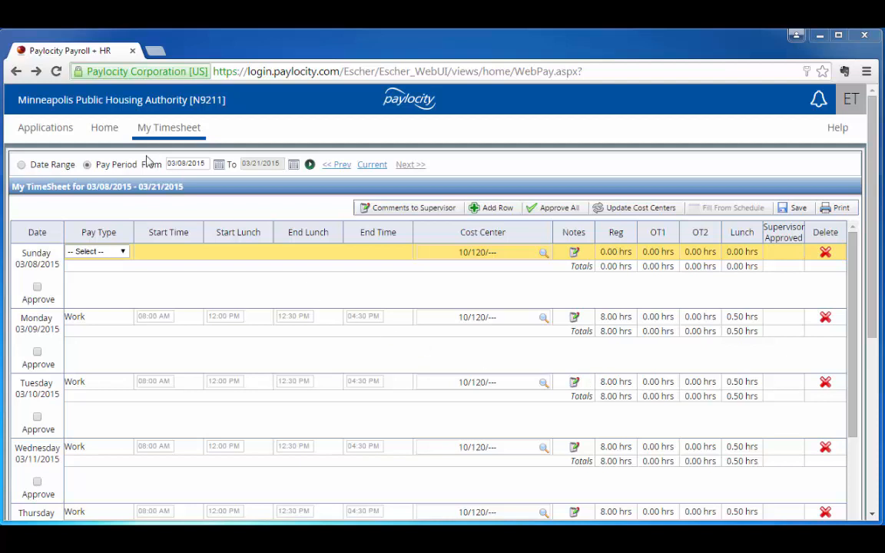
Submit a single-day Sick time off request from the Home page for 03/13/2015 with 2 hours per day
{"action": "left_click", "coordinate": [109, 135]}
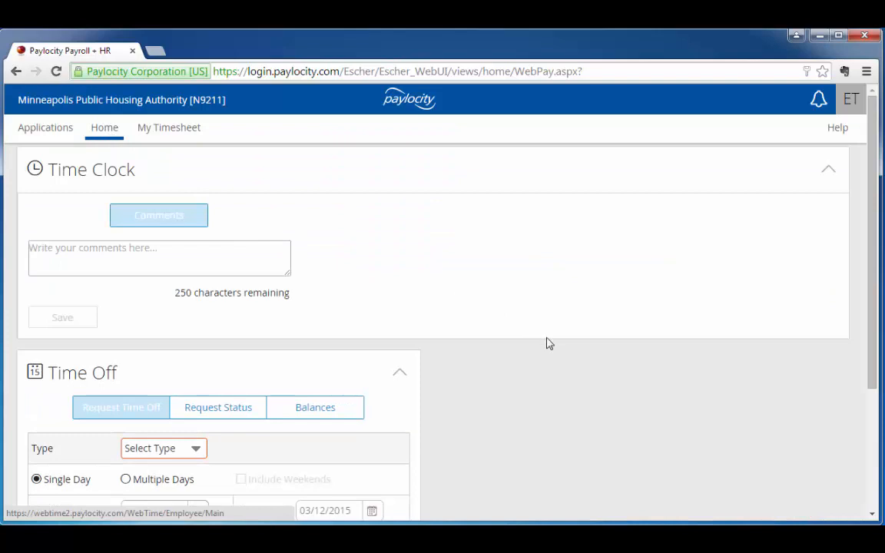
{"action": "scroll", "coordinate": [538, 342], "scroll_direction": "down", "scroll_amount": 3}
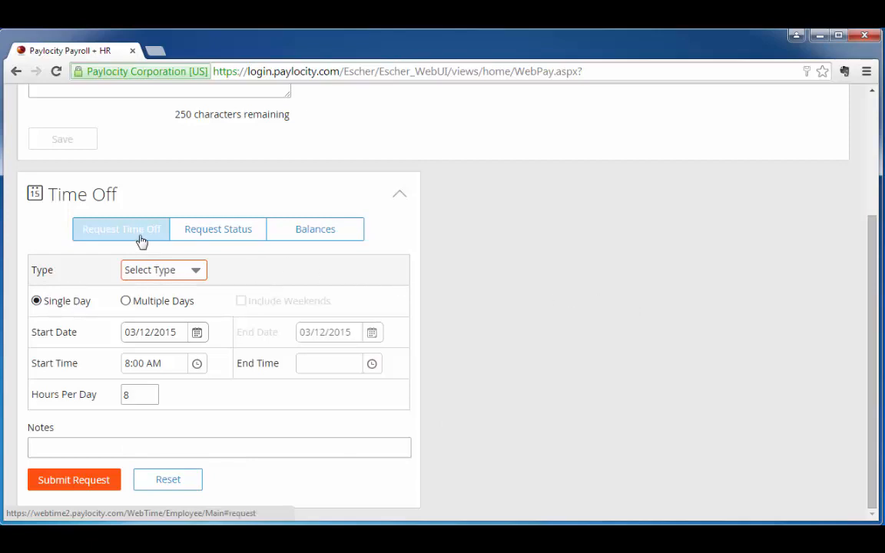
{"action": "left_click", "coordinate": [196, 273]}
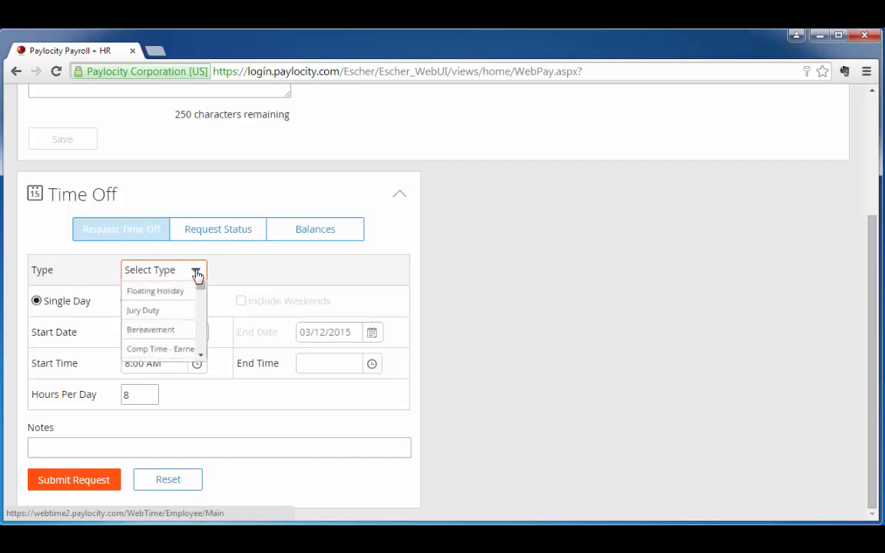
{"action": "left_click", "coordinate": [175, 329]}
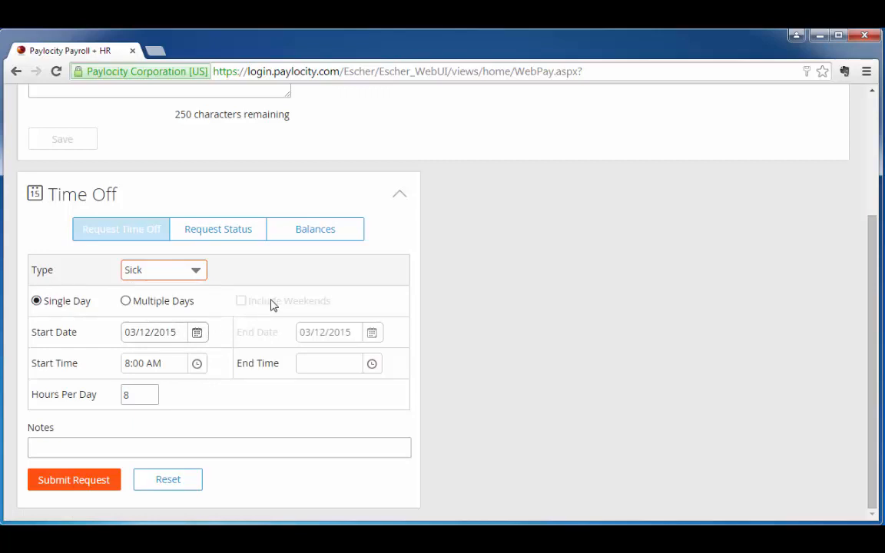
{"action": "left_click", "coordinate": [197, 333]}
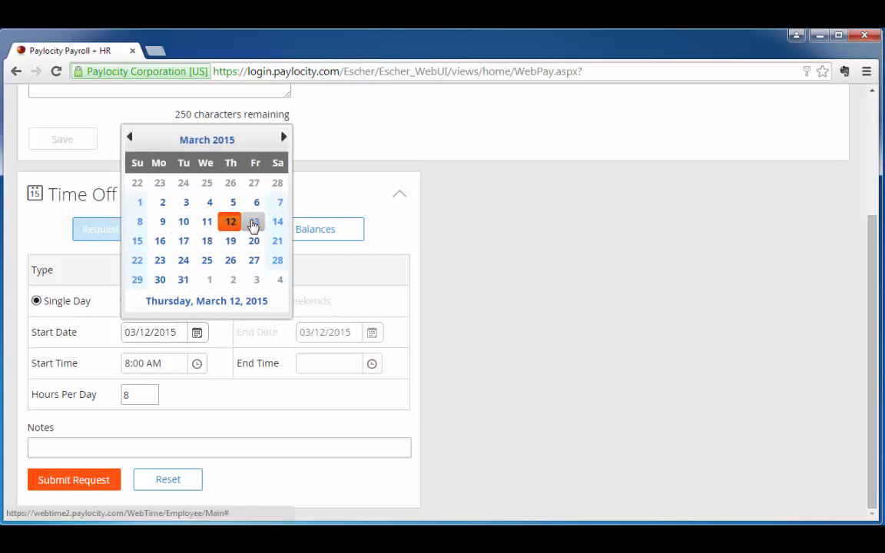
{"action": "left_click", "coordinate": [254, 223]}
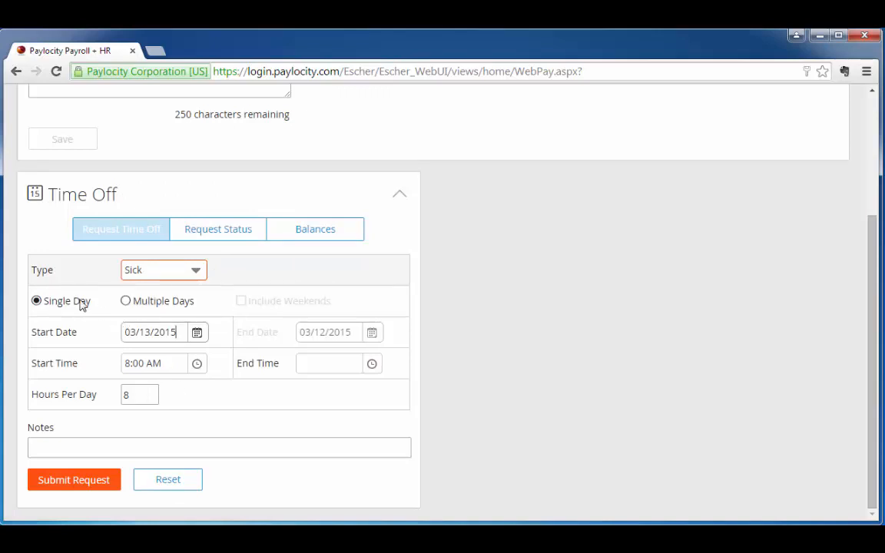
{"action": "left_click_drag", "start_coordinate": [139, 393], "coordinate": [117, 390]}
{"action": "type", "text": "2"}
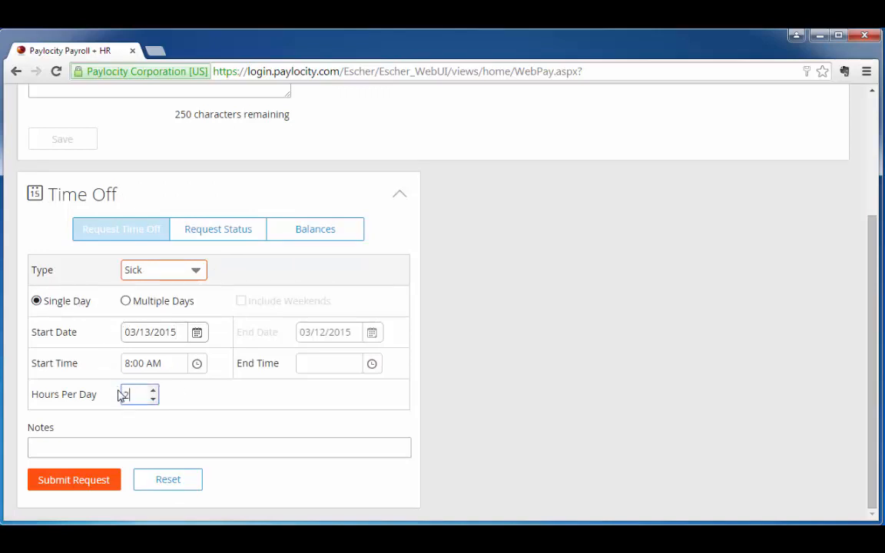
{"action": "left_click", "coordinate": [71, 487]}
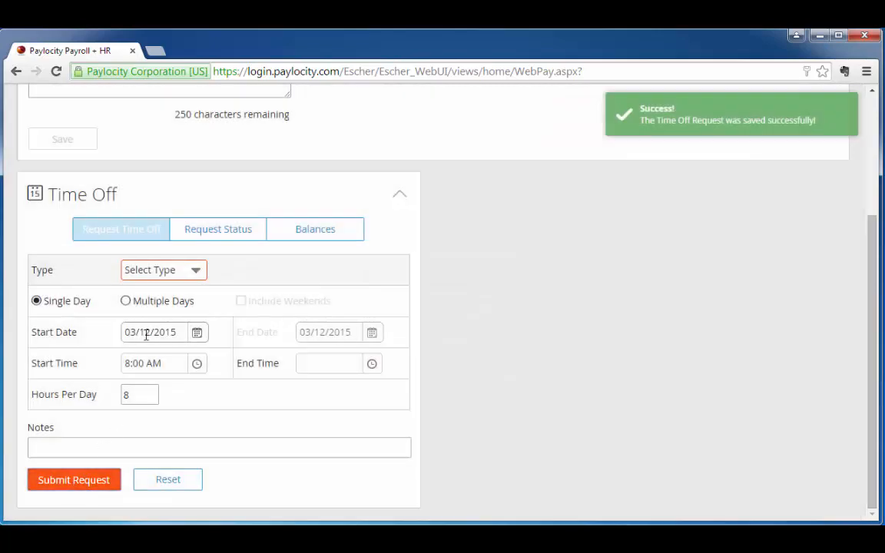
Submit a multiple-day Vacation request from 03/17/2015 to 03/19/2015, keeping 8 hours per day and leaving weekends excluded
{"action": "left_click", "coordinate": [197, 275]}
{"action": "left_click", "coordinate": [168, 319]}
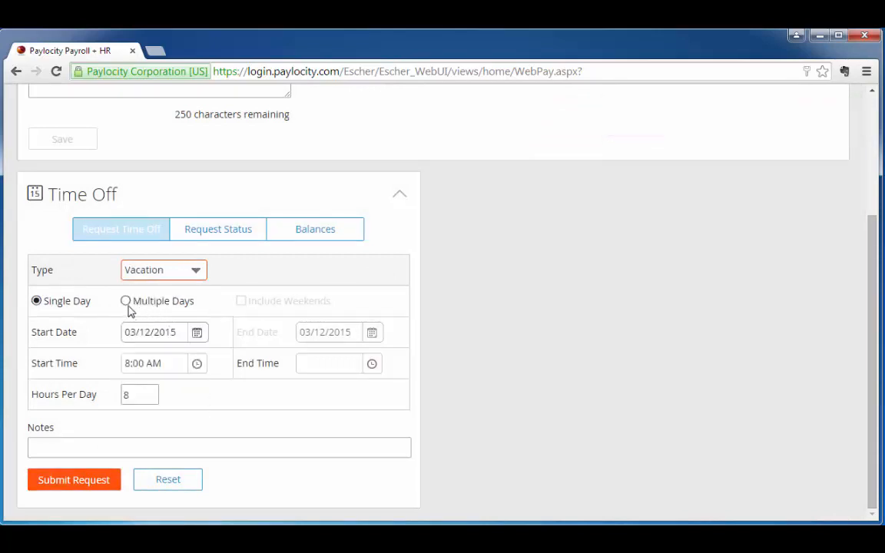
{"action": "left_click", "coordinate": [126, 302]}
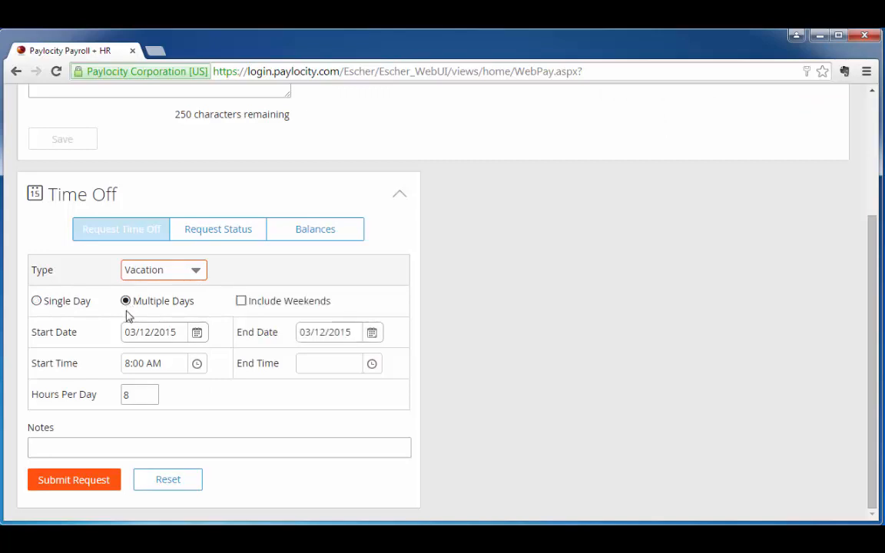
{"action": "left_click", "coordinate": [198, 331]}
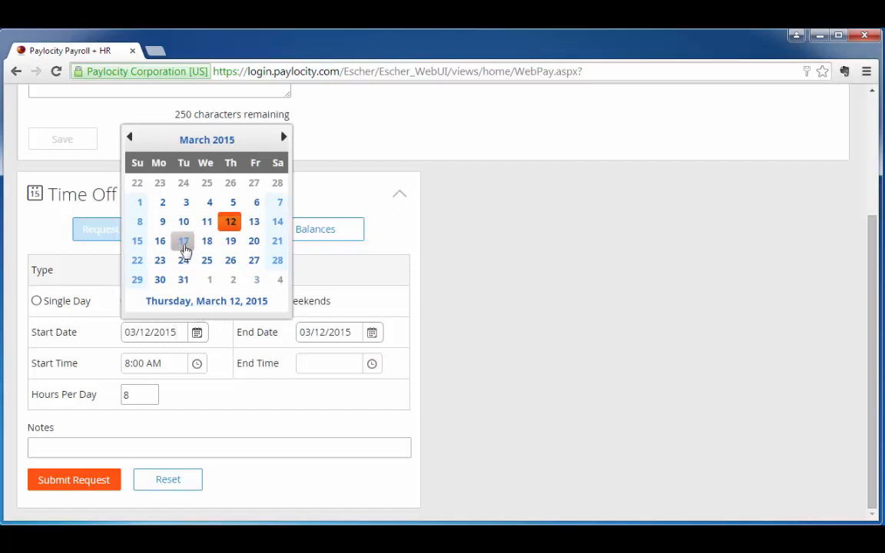
{"action": "left_click", "coordinate": [183, 241]}
{"action": "left_click", "coordinate": [372, 334]}
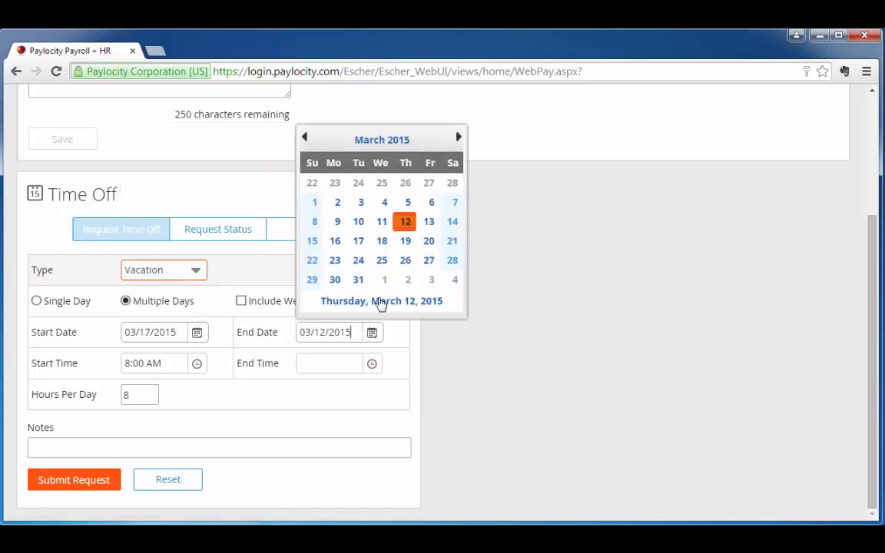
{"action": "left_click", "coordinate": [405, 239]}
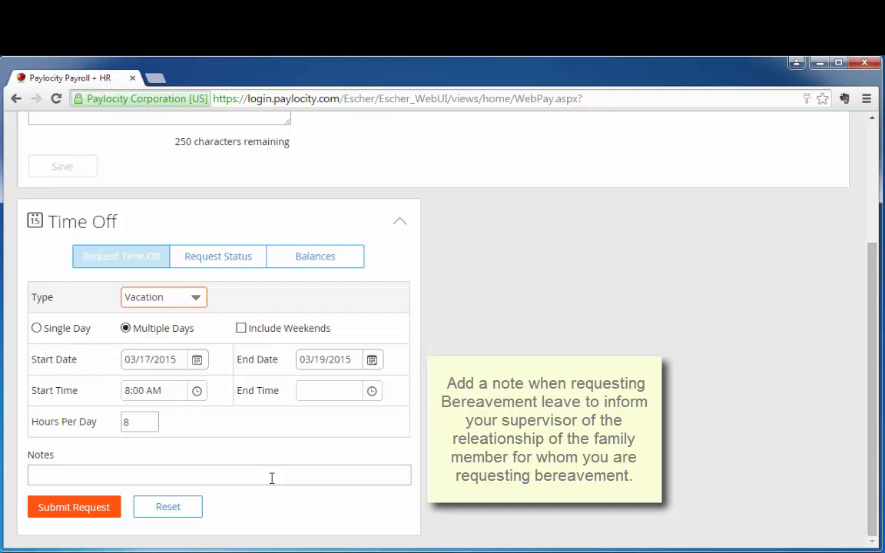
{"action": "left_click", "coordinate": [90, 517]}
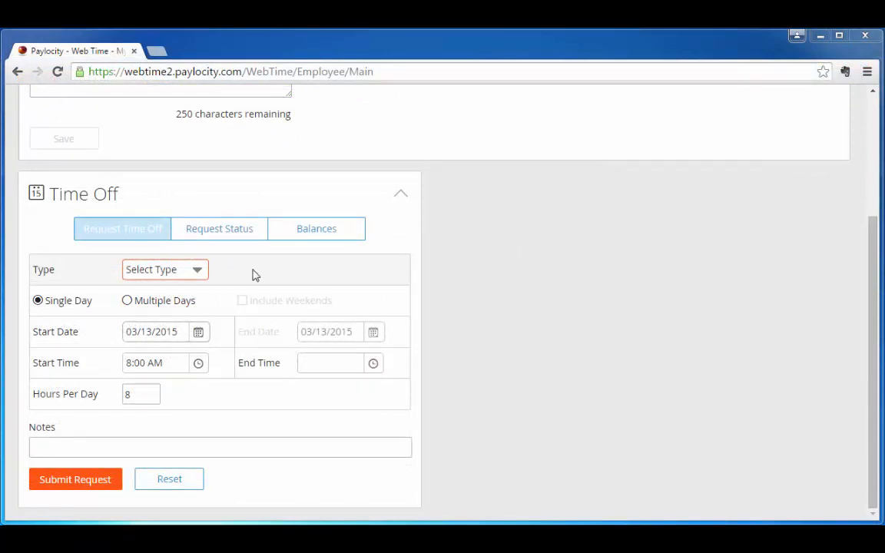
Submit a multiple-day Vacation request from 03/23/2015 to 04/03/2015, keeping 8 hours per day and leaving weekends excluded
{"action": "left_click", "coordinate": [197, 269]}
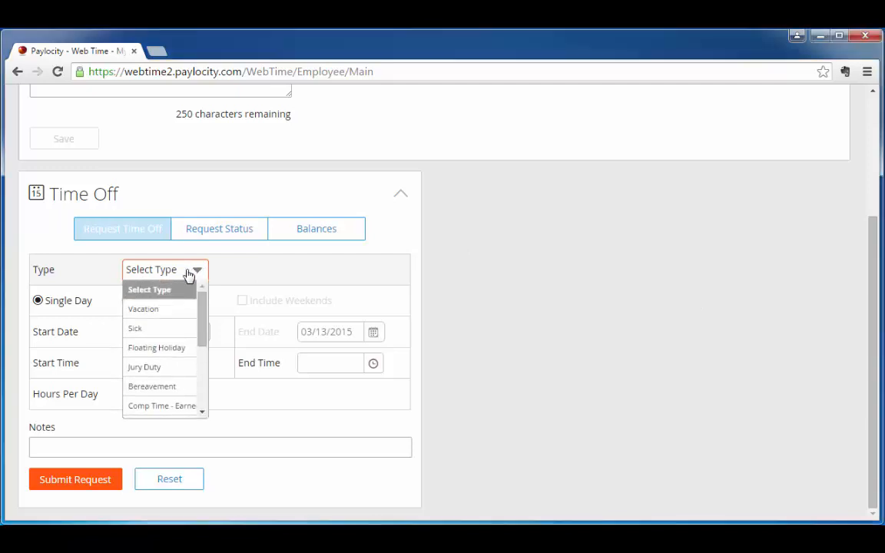
{"action": "left_click", "coordinate": [171, 309]}
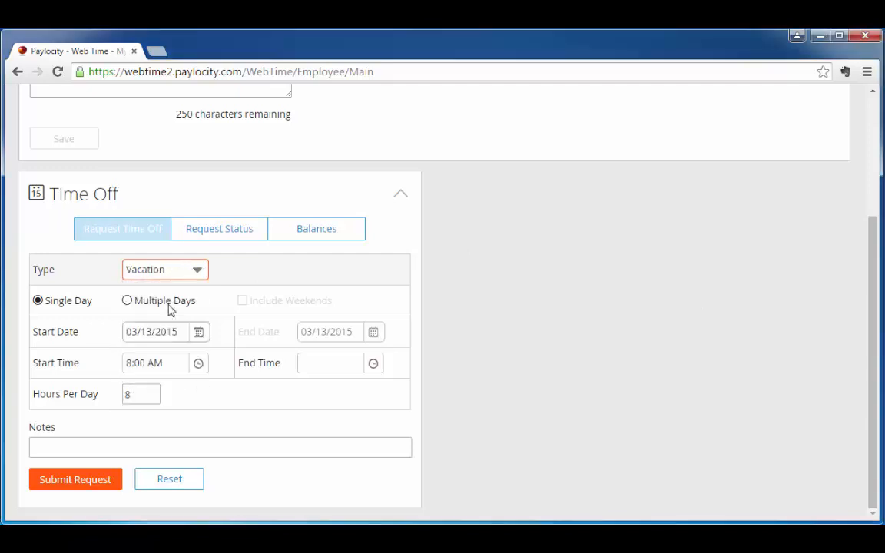
{"action": "left_click", "coordinate": [128, 304]}
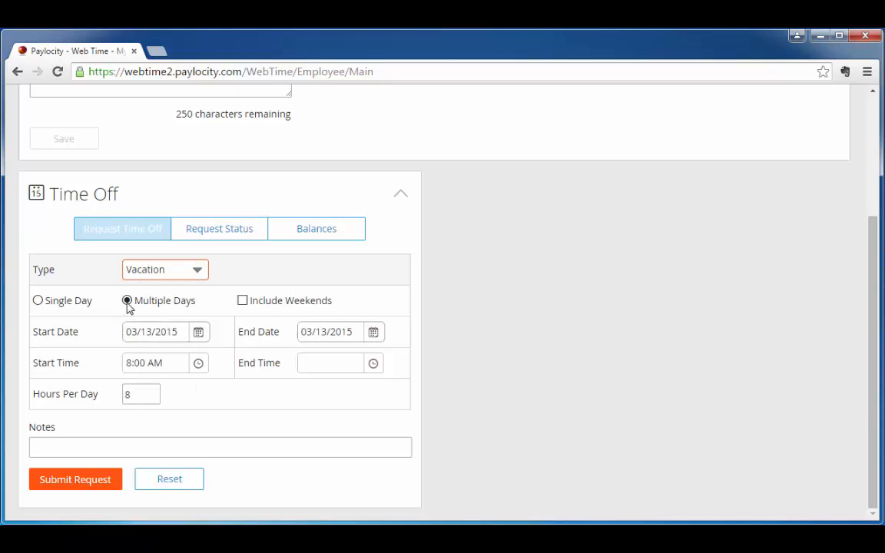
{"action": "left_click", "coordinate": [198, 332]}
{"action": "left_click", "coordinate": [161, 261]}
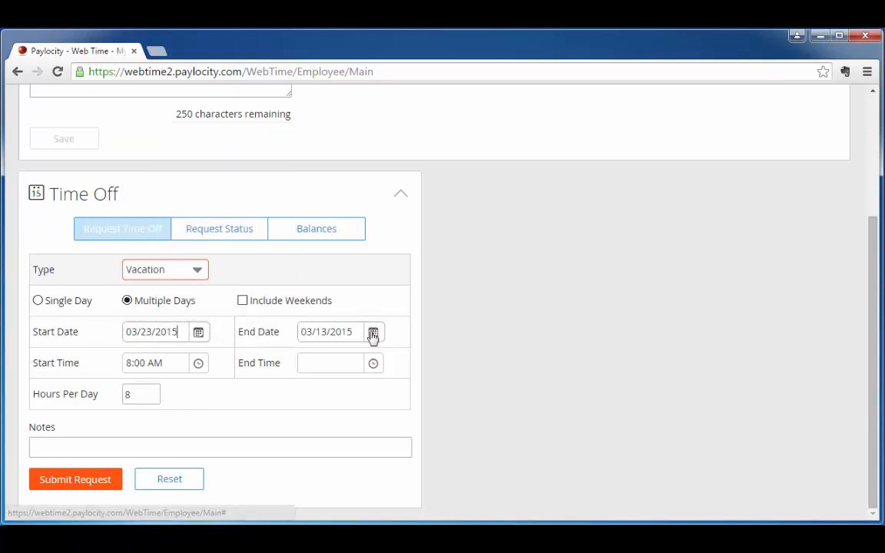
{"action": "left_click", "coordinate": [374, 332]}
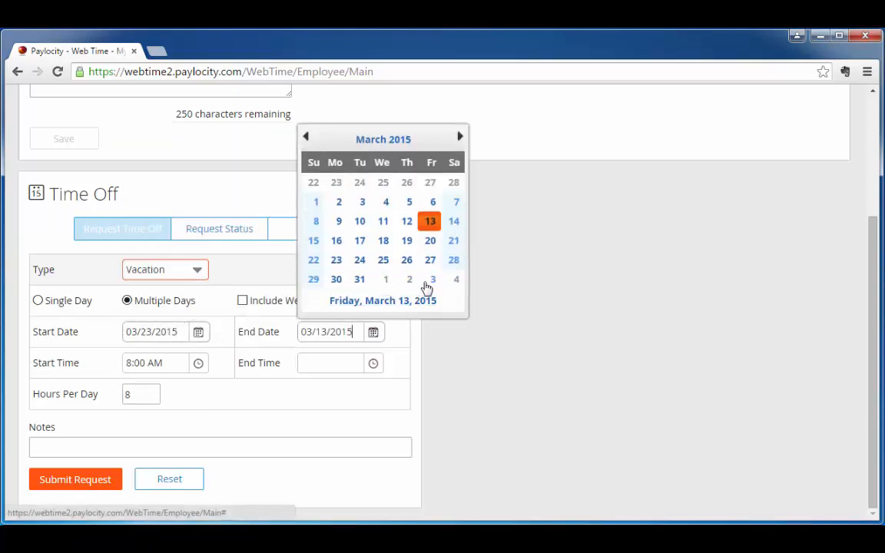
{"action": "left_click", "coordinate": [427, 279]}
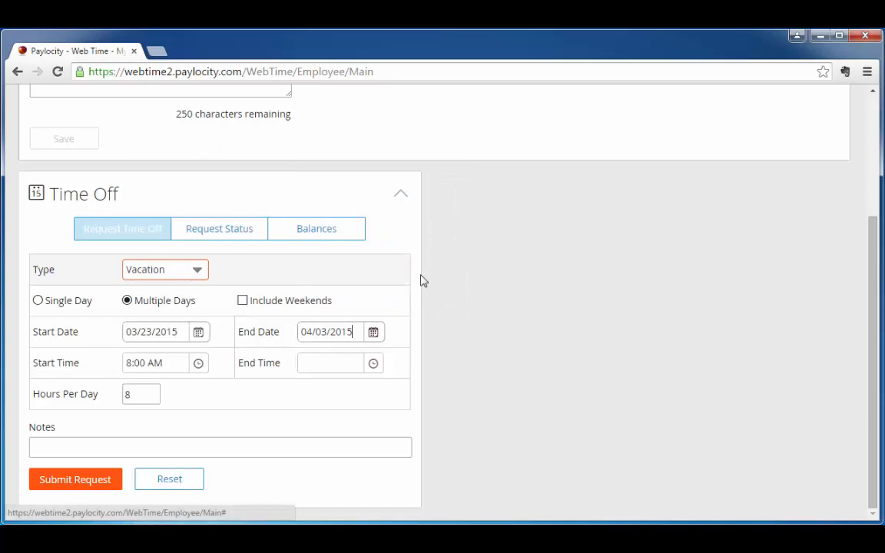
{"action": "left_click", "coordinate": [72, 481]}
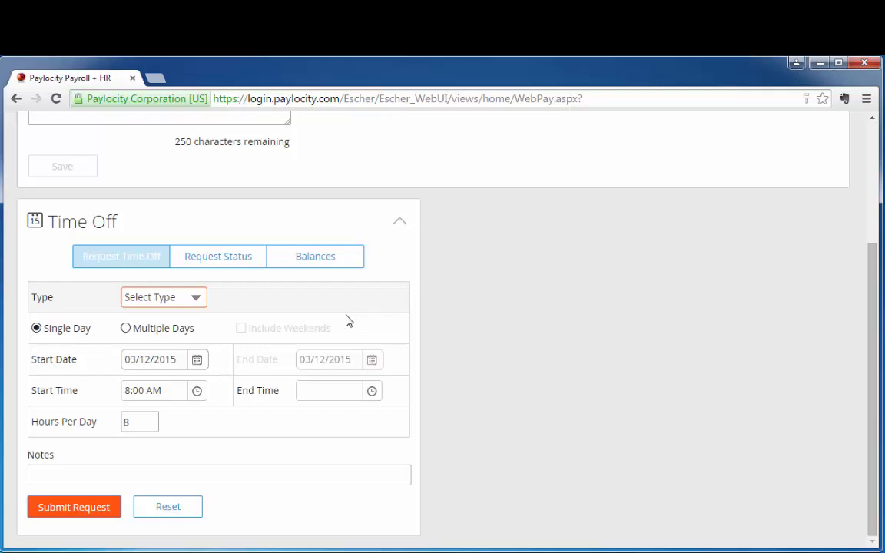
Submit a single-day Comp Time - Earned request for 03/12/2015 with 1 hour per day
{"action": "left_click", "coordinate": [197, 299]}
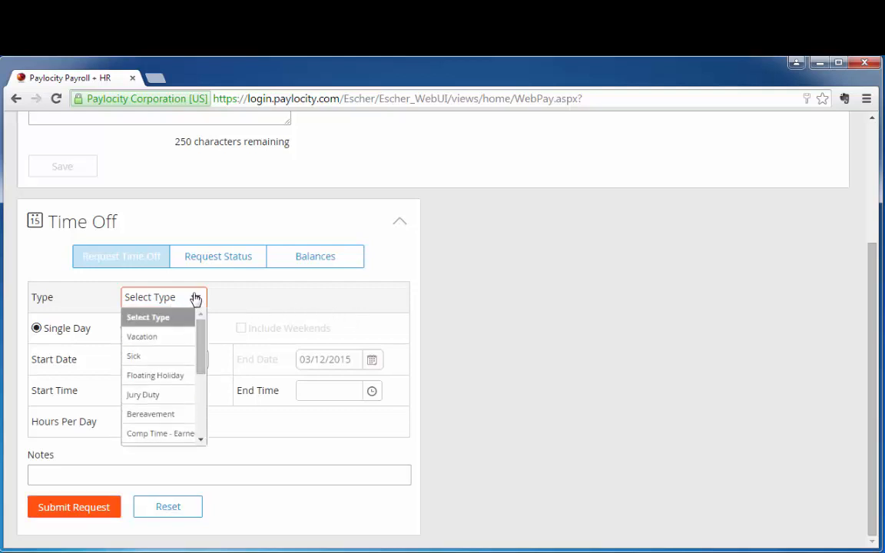
{"action": "left_click", "coordinate": [183, 437]}
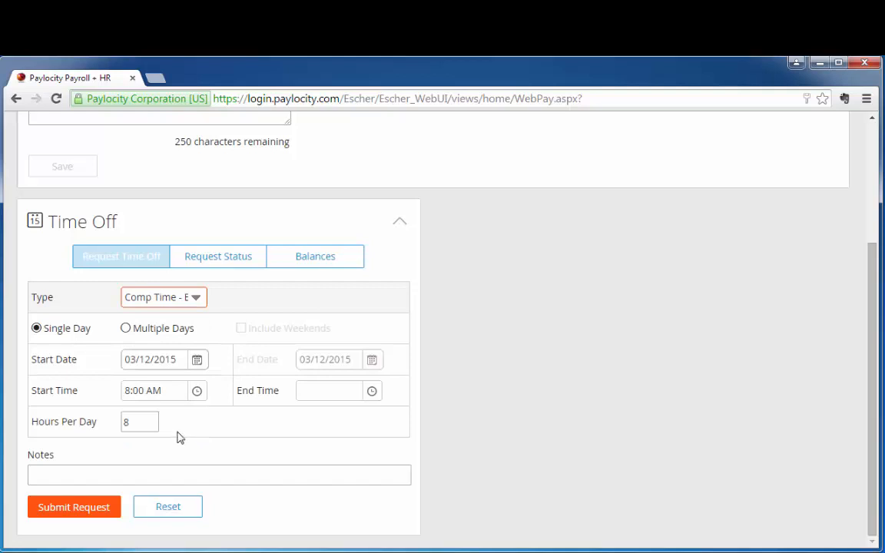
{"action": "left_click", "coordinate": [197, 361]}
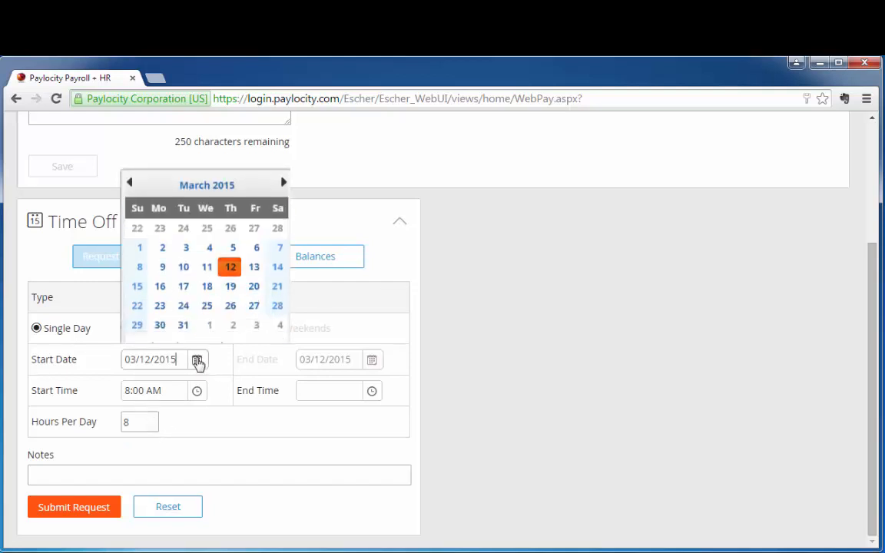
{"action": "left_click", "coordinate": [232, 249]}
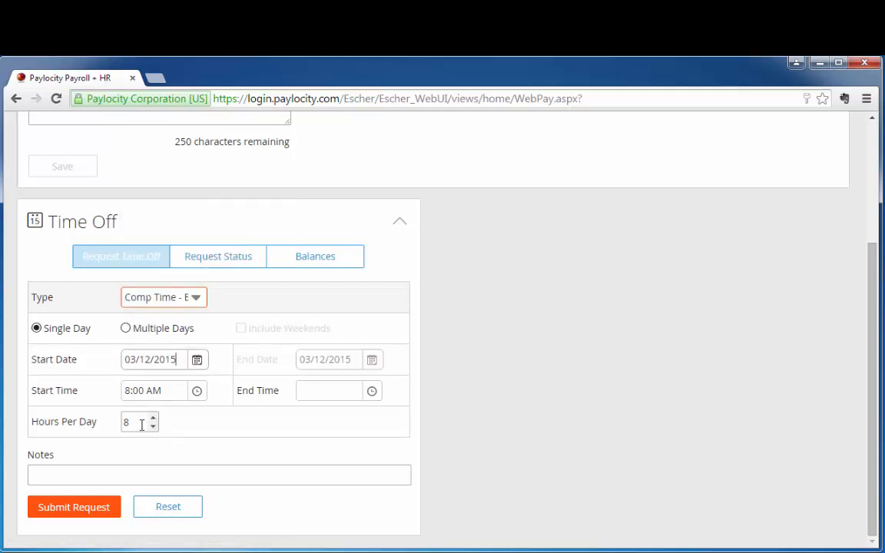
{"action": "left_click_drag", "start_coordinate": [140, 425], "coordinate": [108, 422]}
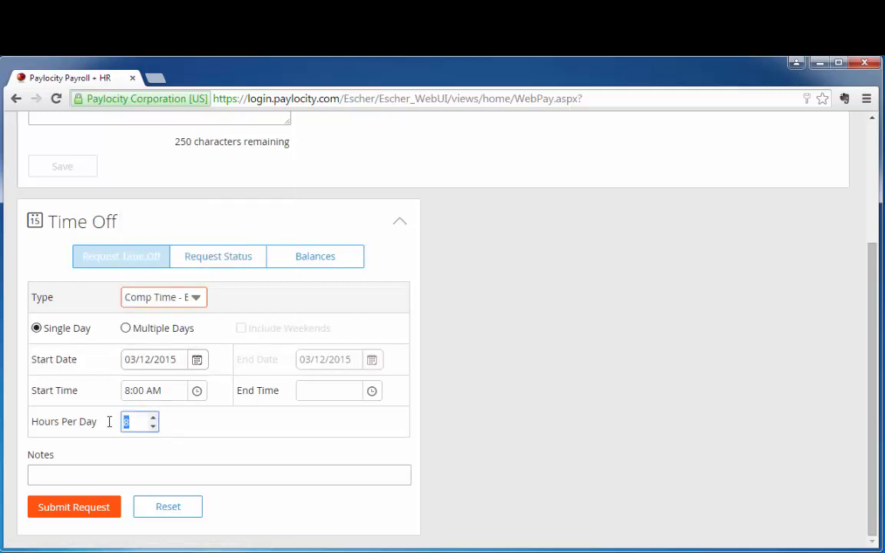
{"action": "type", "text": "1"}
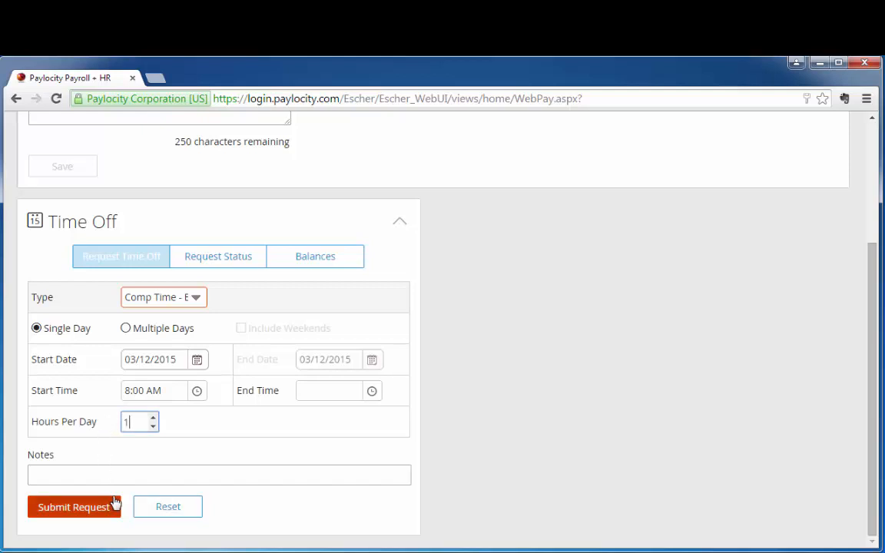
{"action": "left_click", "coordinate": [88, 517]}
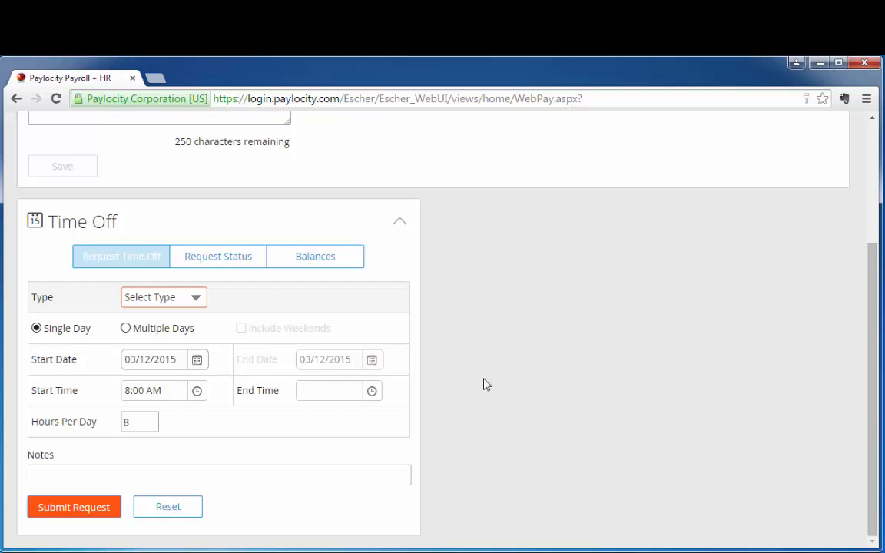
Delete the pending 03/13/2015 Sick request from the time off request status list and confirm the deletion
{"action": "left_click", "coordinate": [217, 262]}
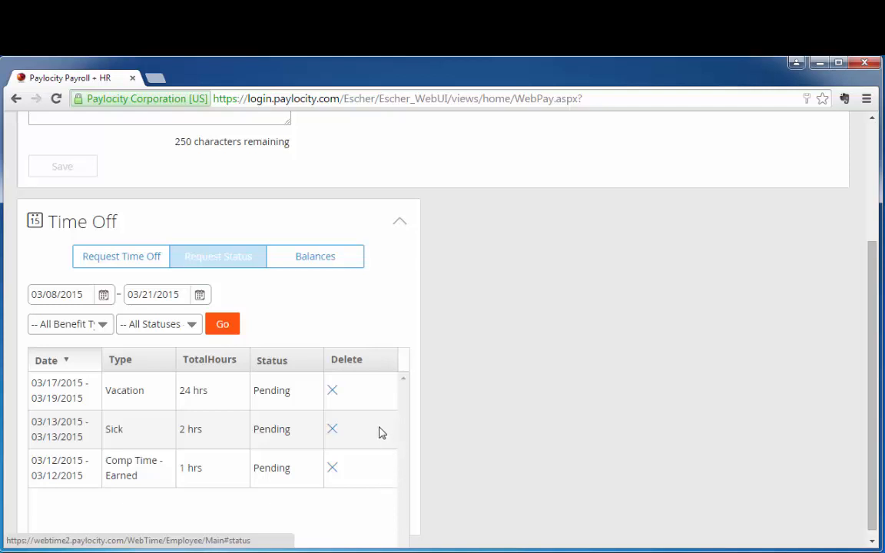
{"action": "left_click", "coordinate": [332, 430]}
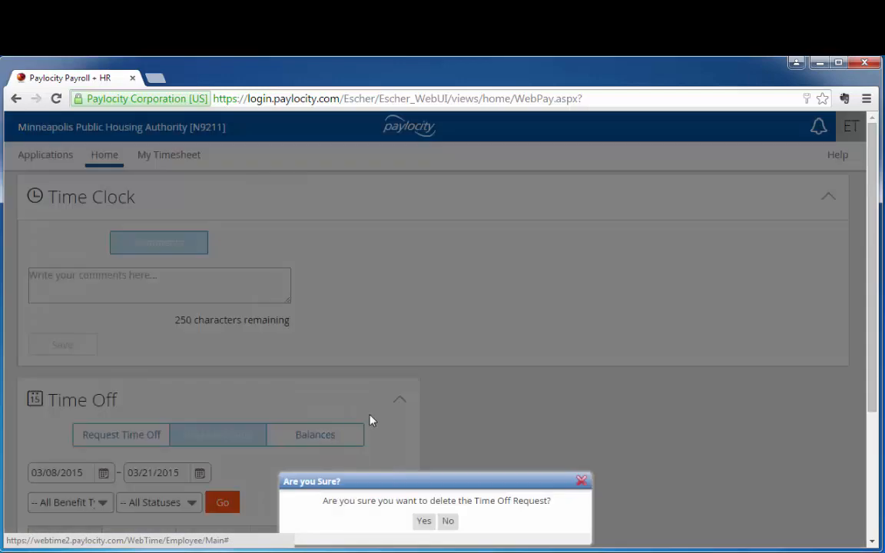
{"action": "scroll", "coordinate": [545, 355], "scroll_direction": "down", "scroll_amount": 1}
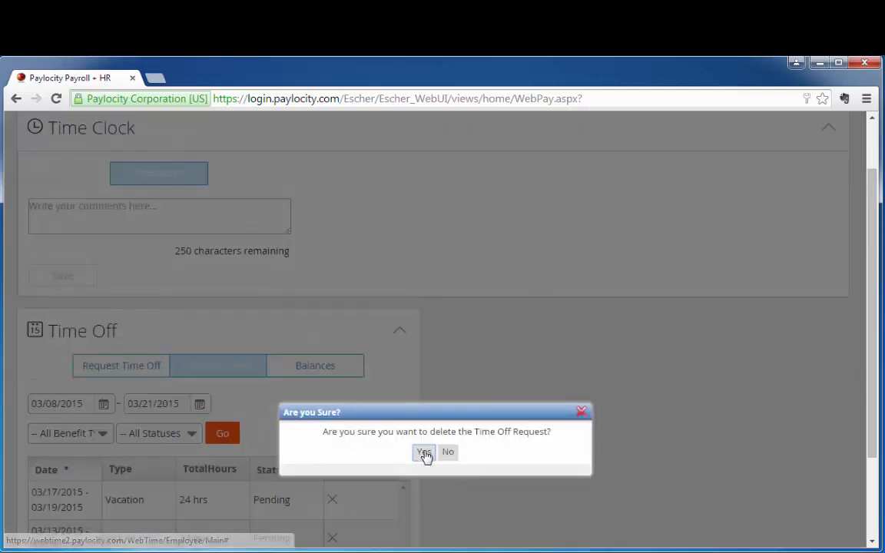
{"action": "left_click", "coordinate": [423, 453]}
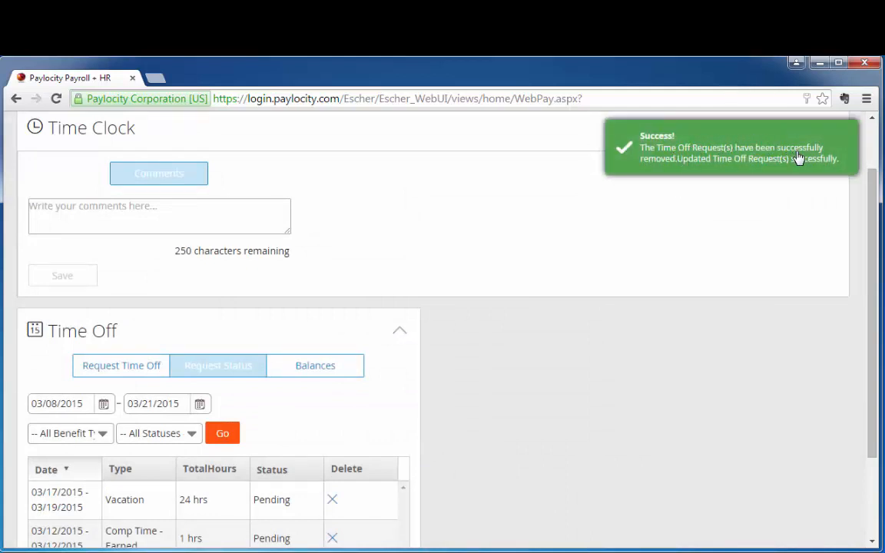
Show the time off balances for all benefit types, and log out of the employee account
{"action": "scroll", "coordinate": [586, 210], "scroll_direction": "down", "scroll_amount": 2}
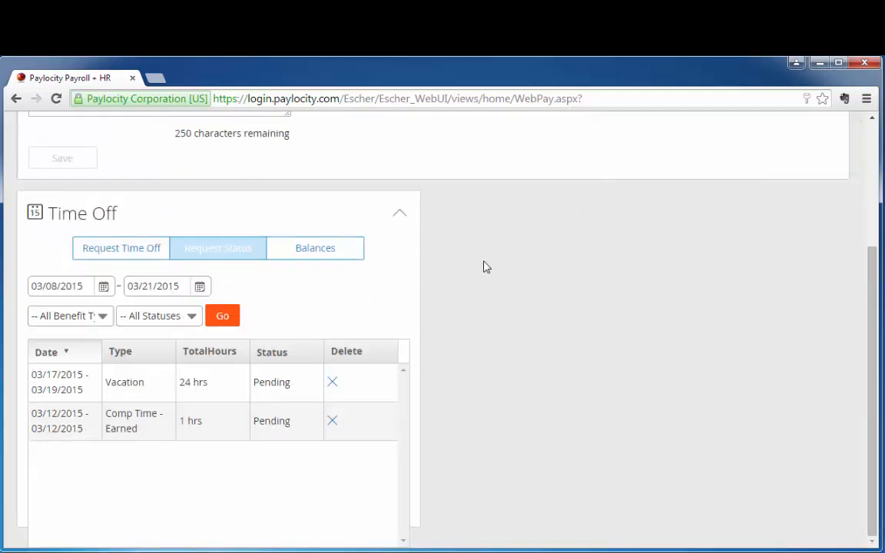
{"action": "left_click", "coordinate": [322, 252]}
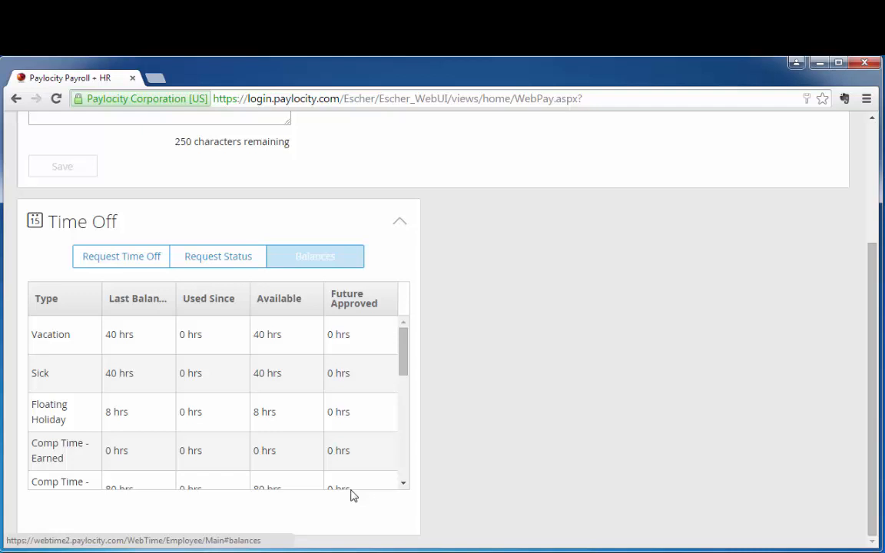
{"action": "scroll", "coordinate": [480, 278], "scroll_direction": "up", "scroll_amount": 3}
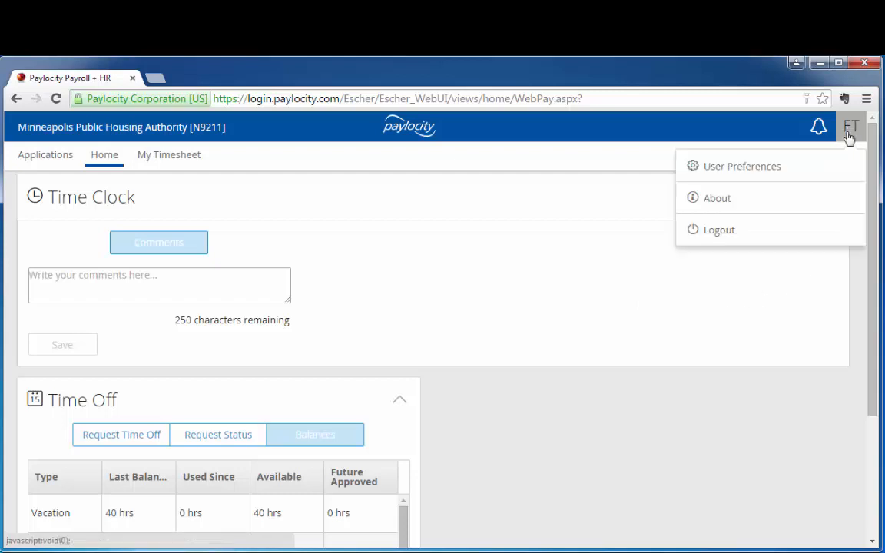
{"action": "mouse_move", "coordinate": [848, 129]}
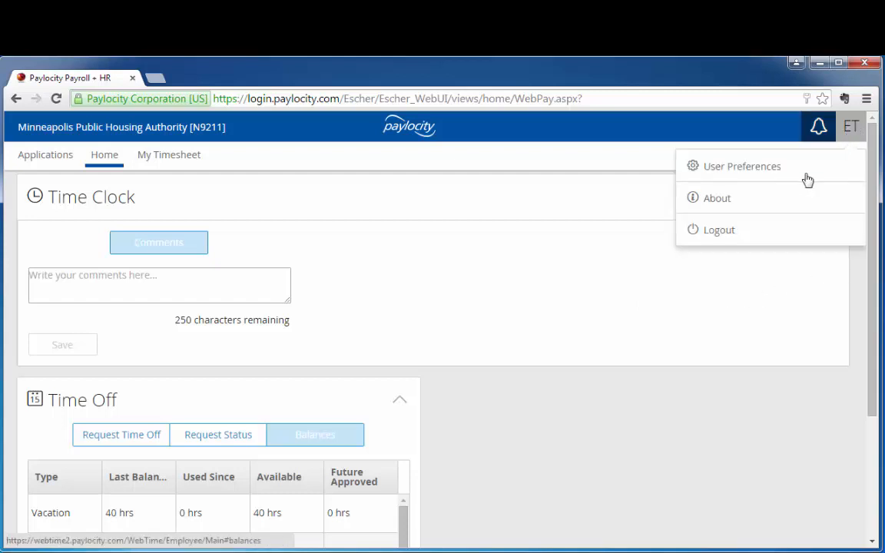
{"action": "left_click", "coordinate": [723, 233]}
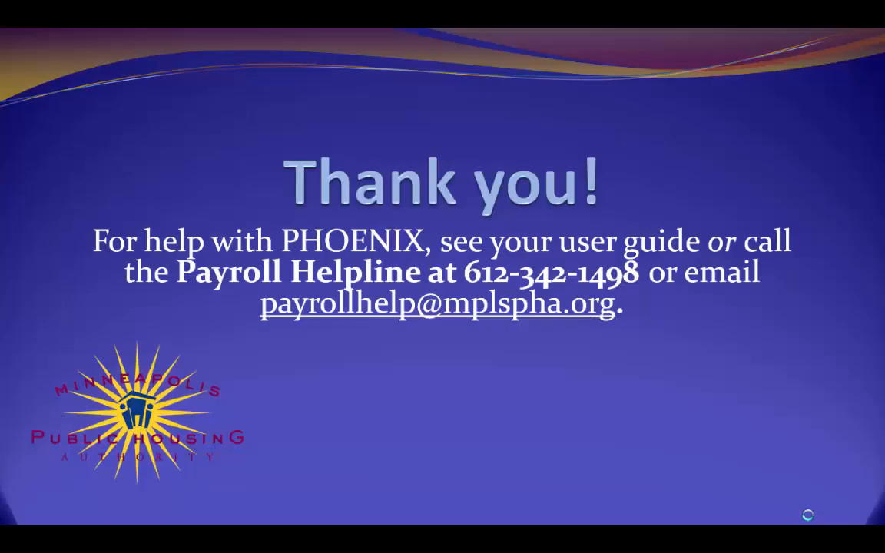